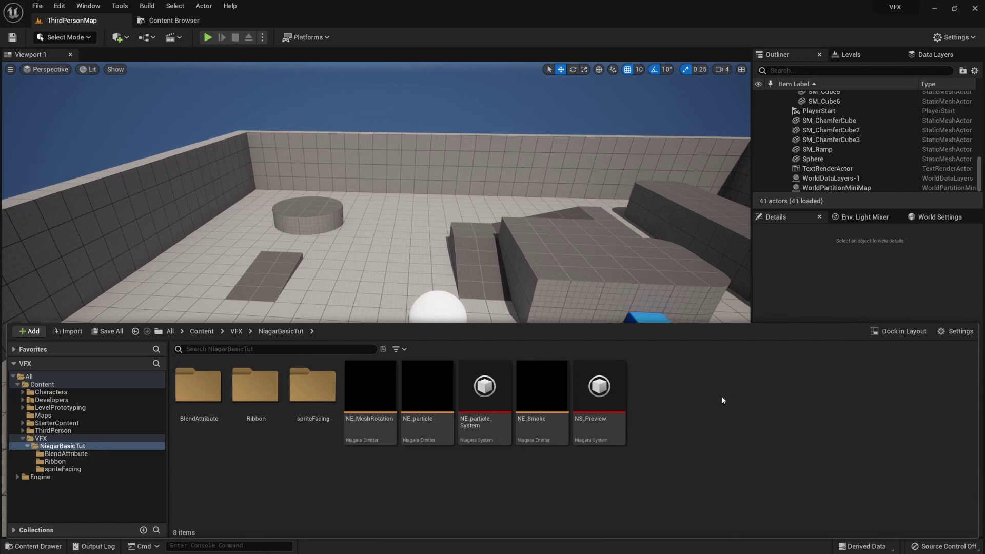
- Create NewNiagaraSystem from the Fountain emitter template in the NiagaraBasicTut folder
right_click(695, 408)
mouse_move(776, 301)
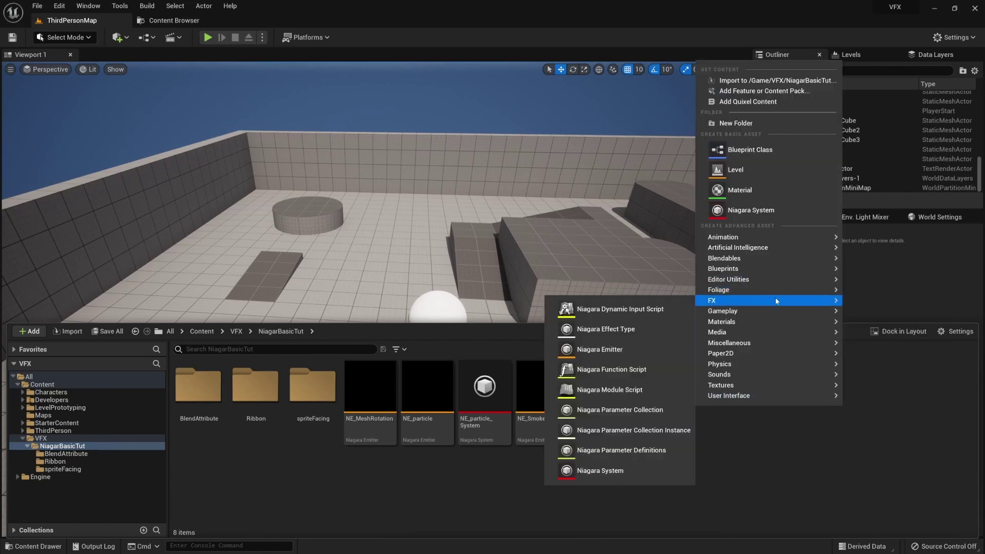
left_click(605, 469)
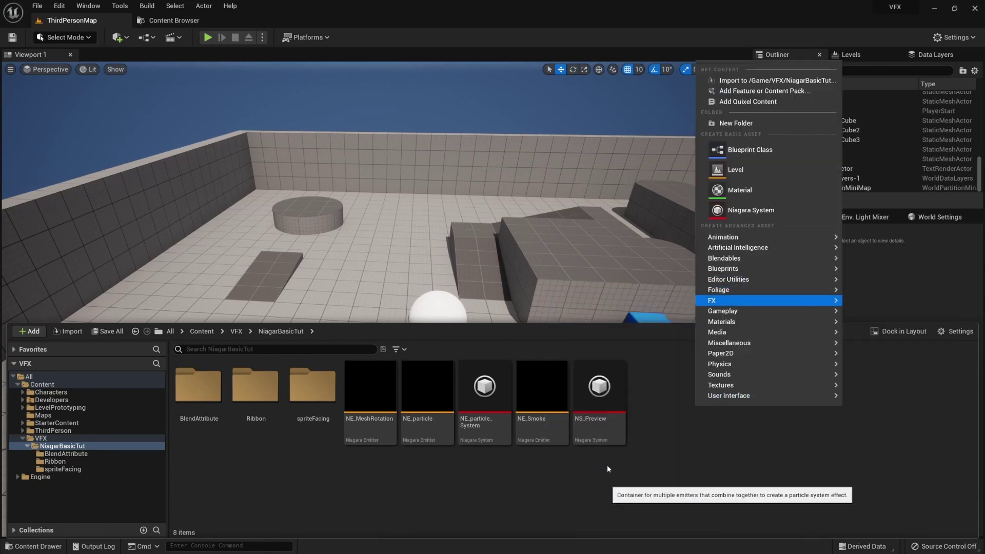
left_click(491, 467)
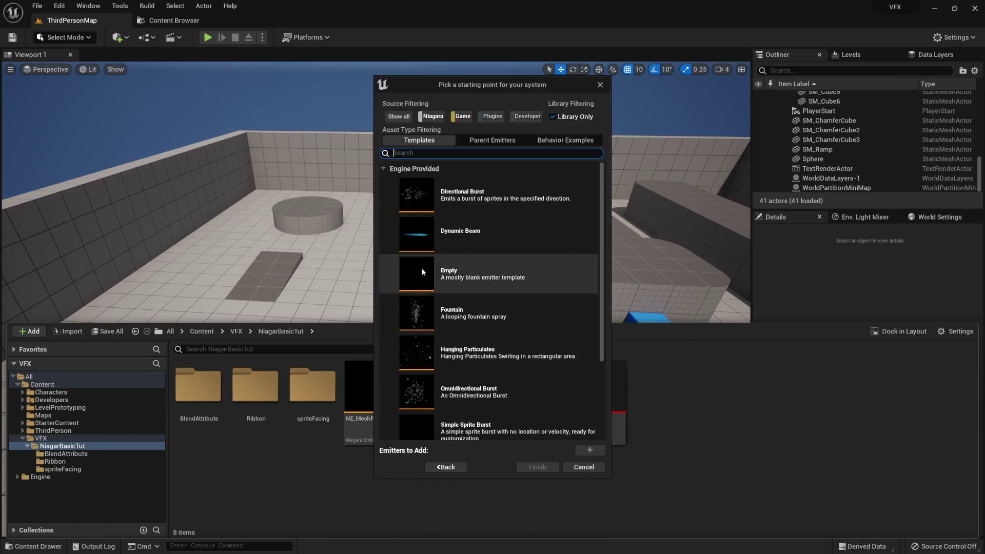
left_click(424, 318)
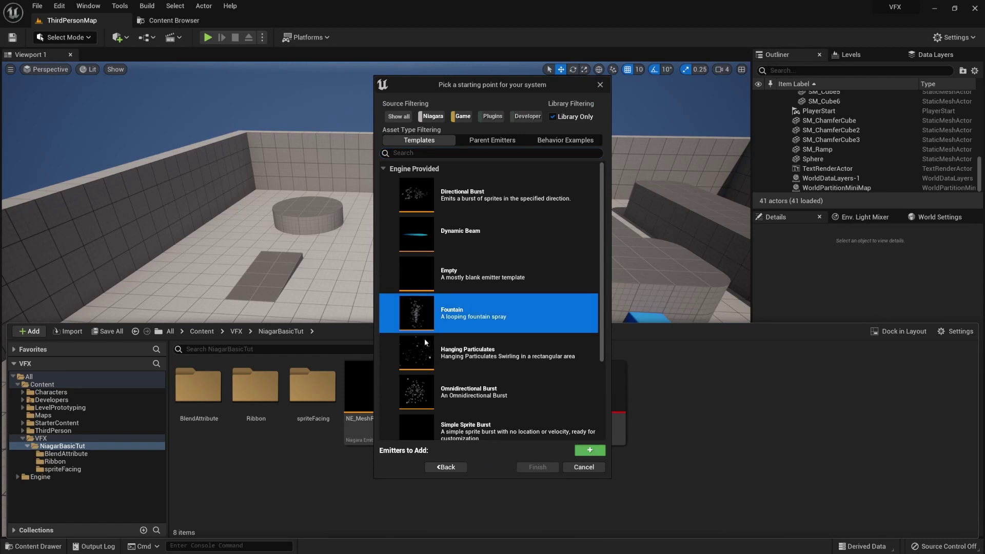
left_click(590, 452)
left_click(529, 466)
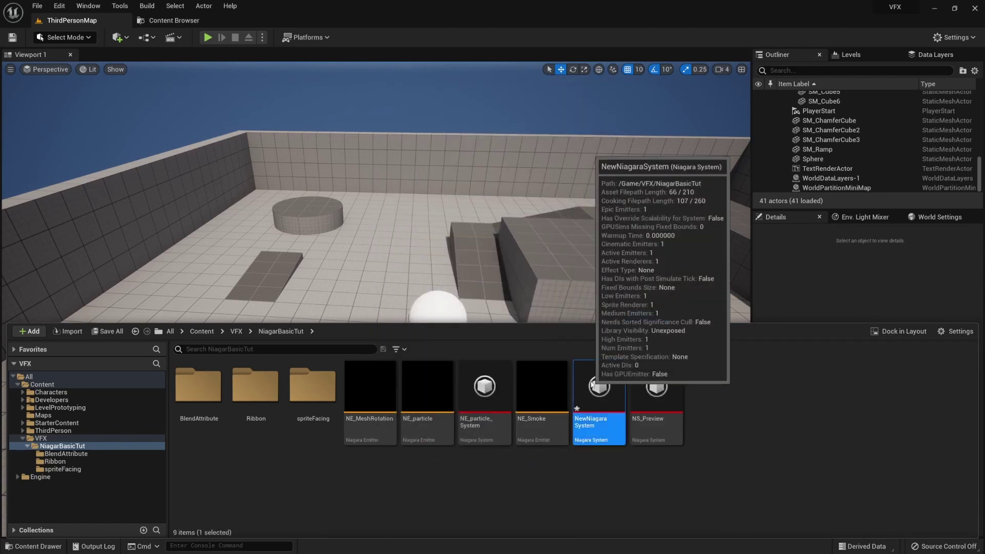
- Open NewNiagaraSystem in the Niagara editor and select the Fountain's Spawn Rate module
double_click(592, 403)
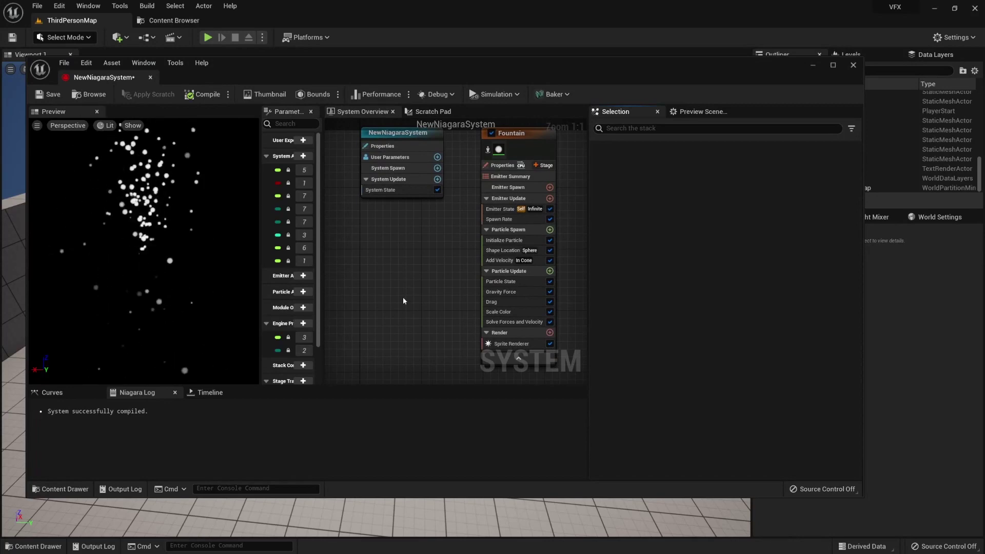
right_click_drag(573, 274, 510, 261)
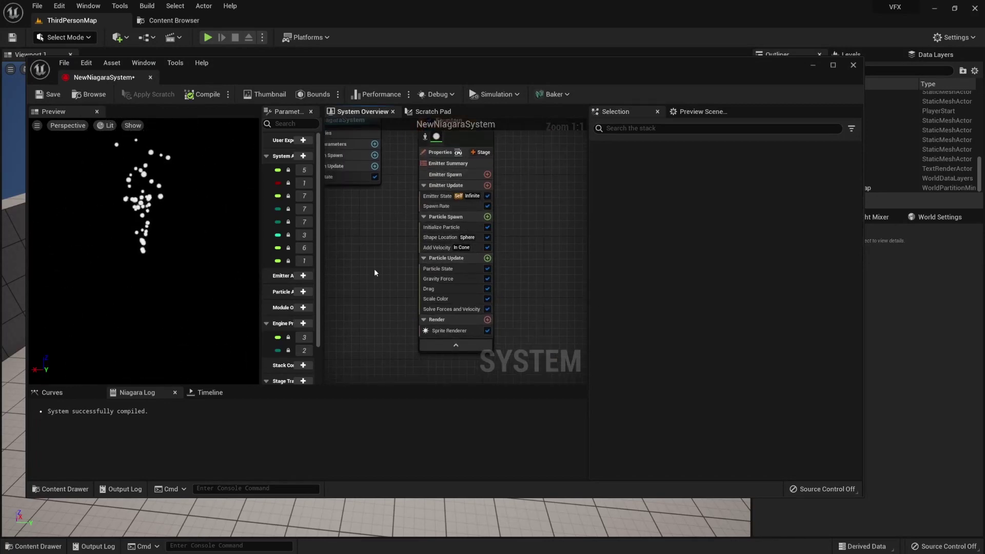
right_click(546, 241)
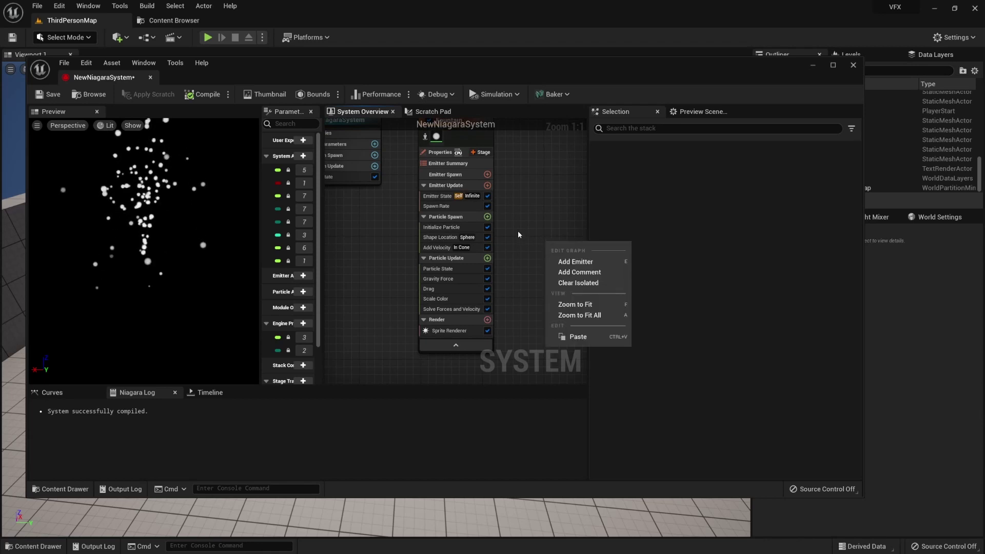
left_click(515, 230)
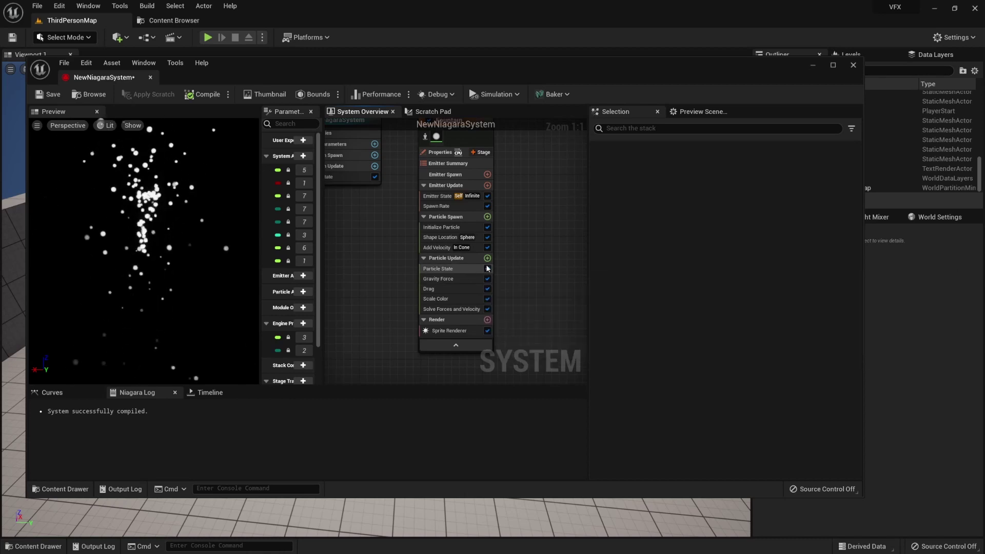
left_click(457, 206)
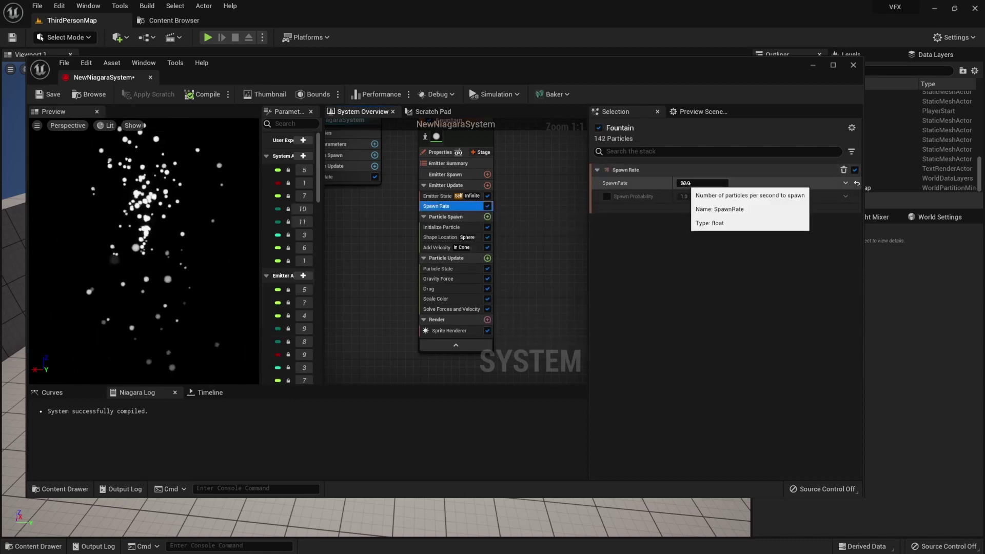
- Set the Fountain's SpawnRate to 15
left_click(690, 183)
type("15")
key("Return")
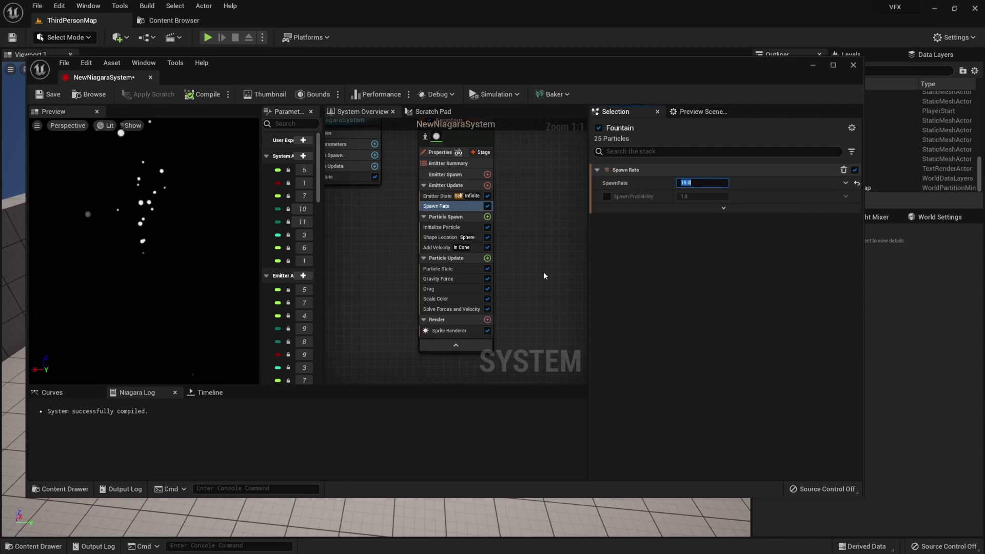
- In Initialize Particle, set Mass Mode to Unset and Sprite Size Mode to Uniform with size 10
left_click(446, 227)
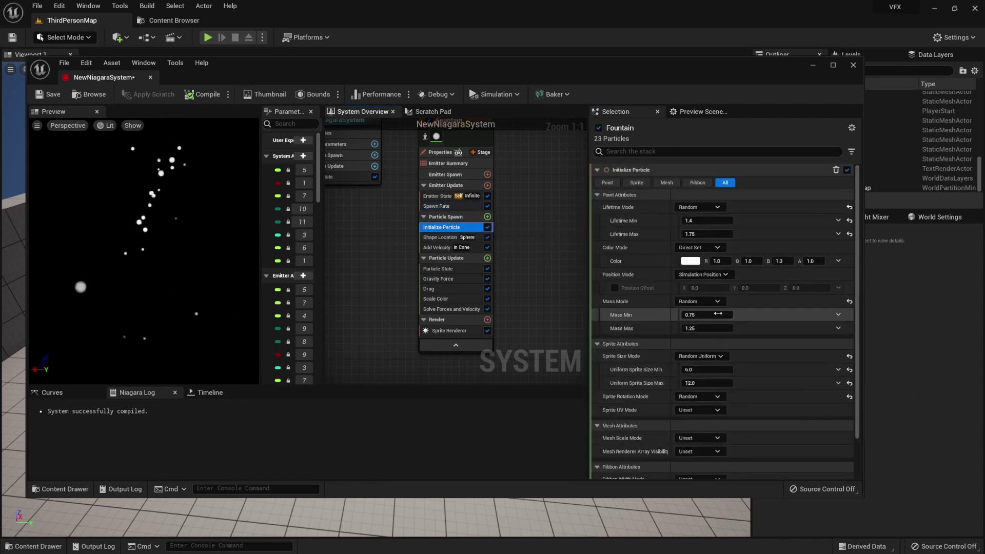
left_click(721, 303)
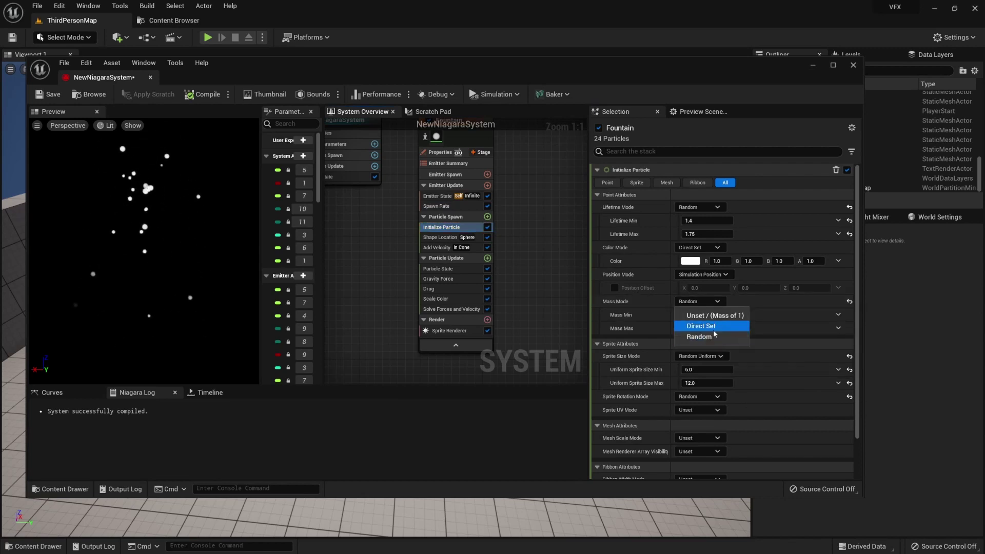
left_click(714, 331)
left_click(716, 312)
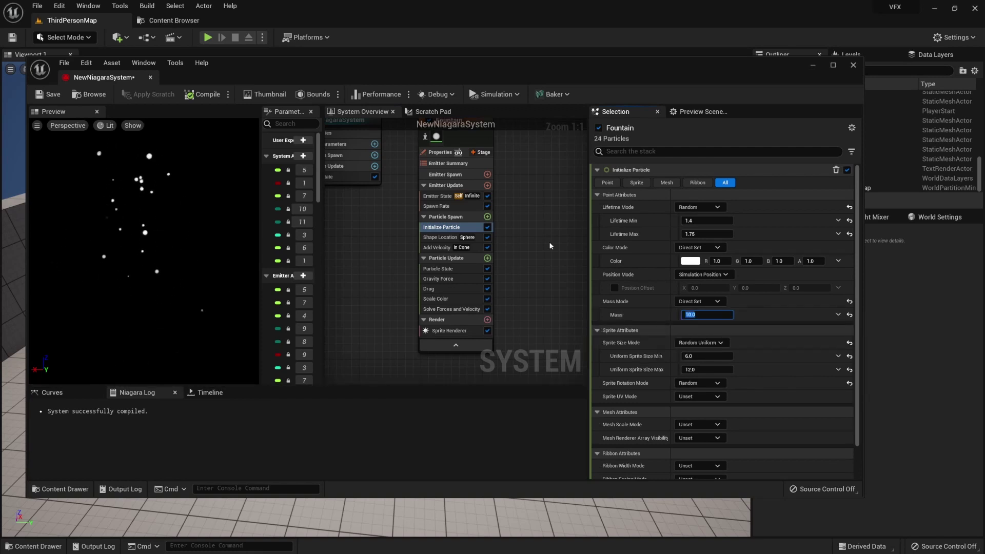
left_click(388, 300)
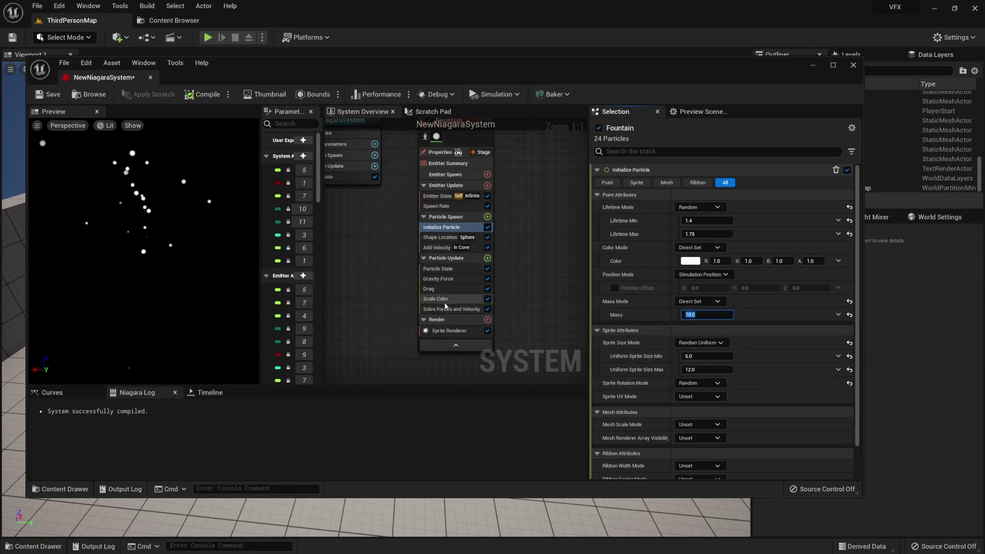
left_click(700, 301)
left_click(716, 317)
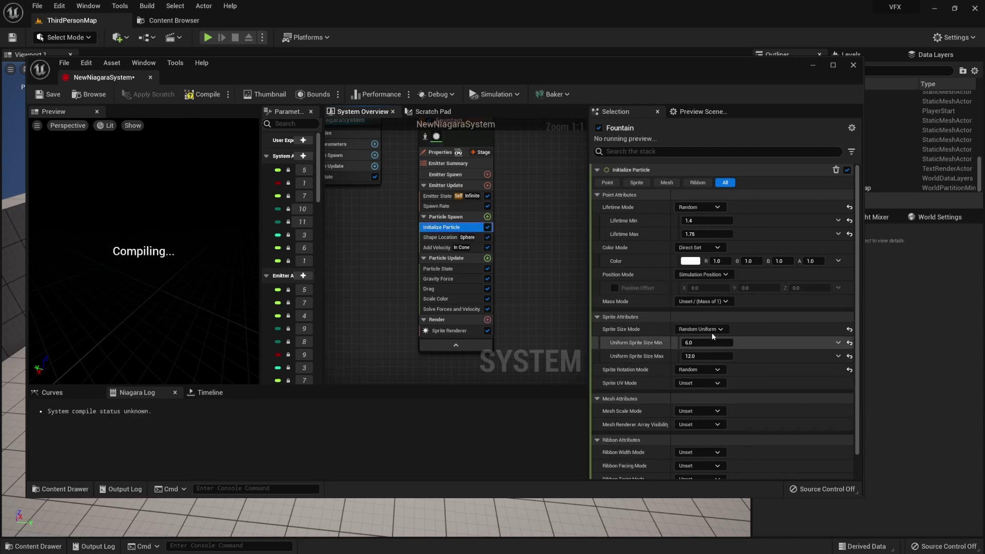
left_click(700, 329)
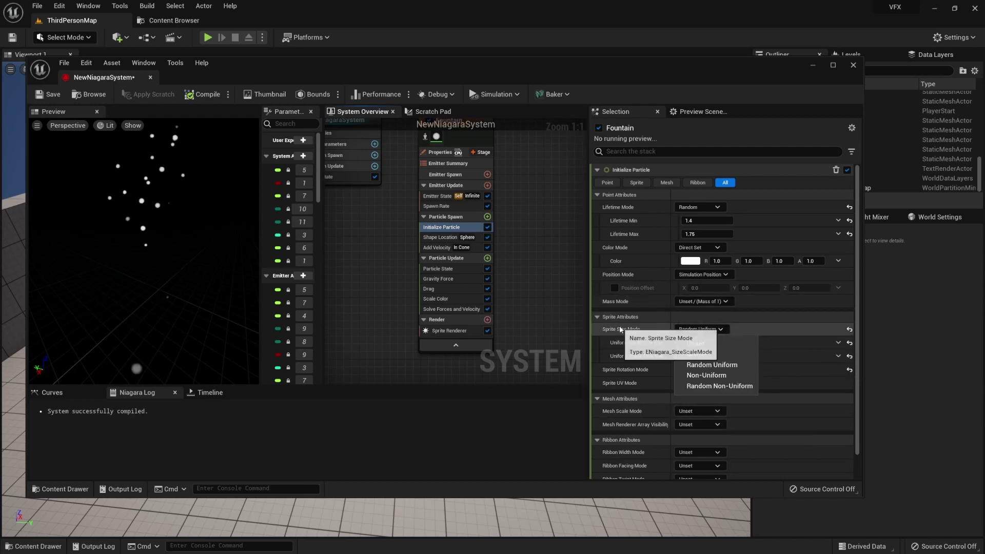
left_click(715, 363)
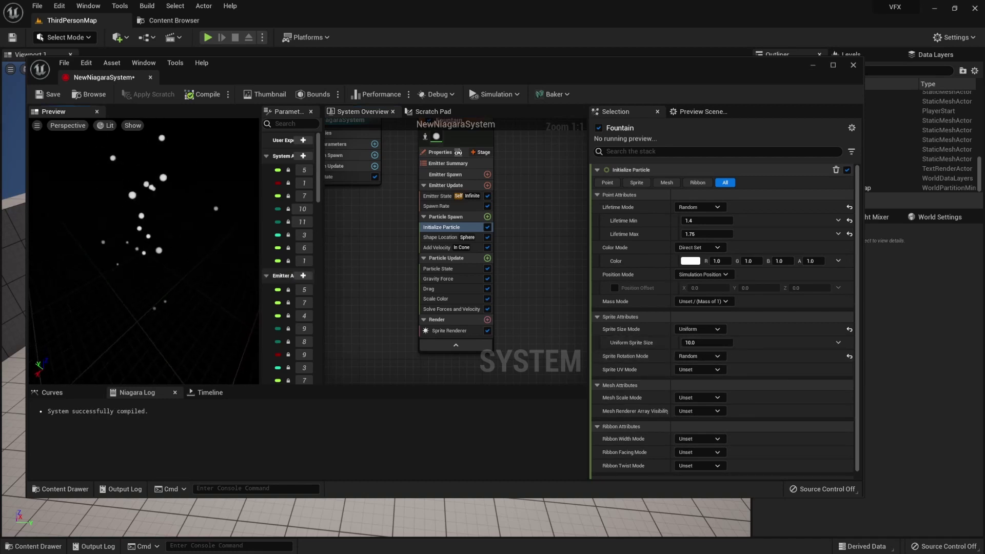
left_click(448, 330)
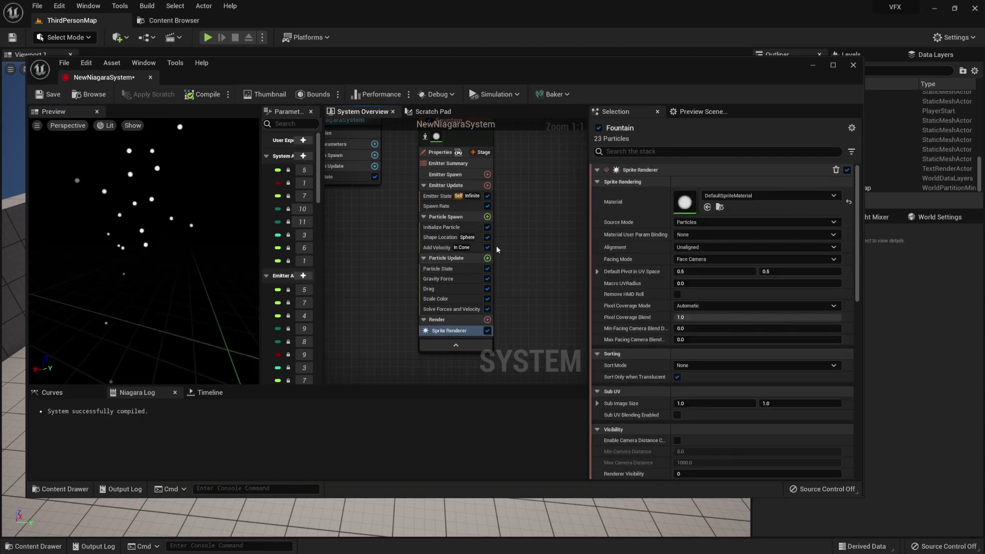
- Search 'coll' and add the Collision module to the Fountain's Particle Update stage
left_click(487, 258)
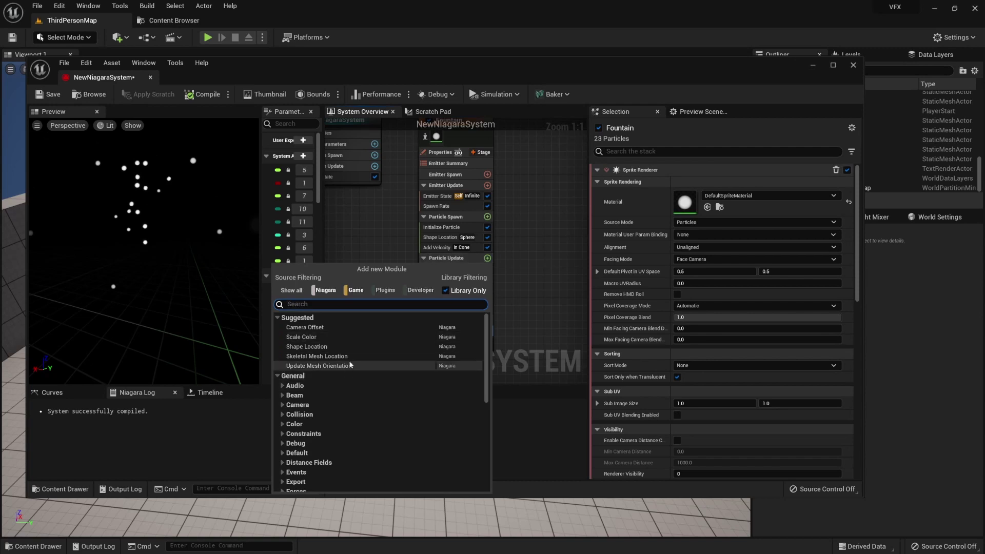
type("coll")
key("Return")
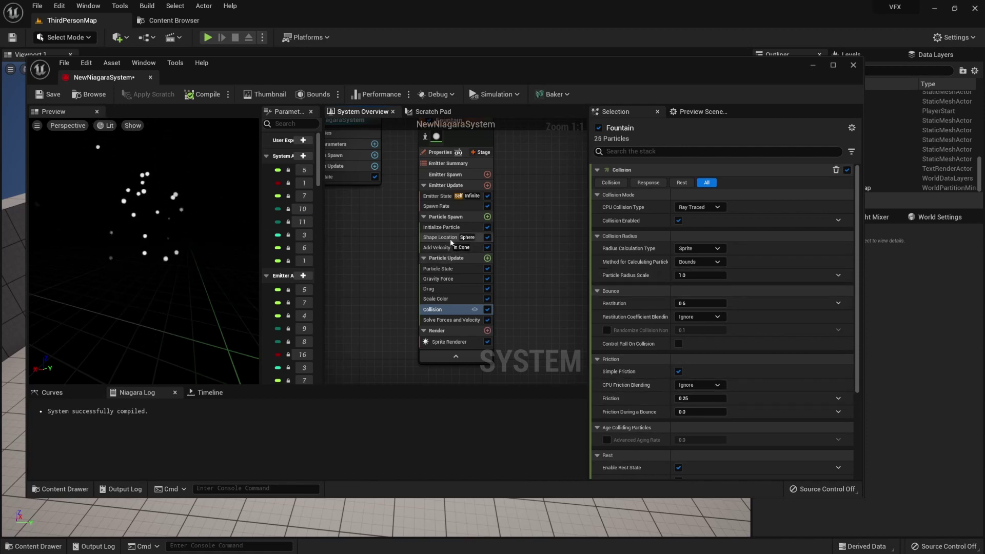
- Set the Initialize Particle lifetime to a minimum of 2 and a maximum of 3
left_click(441, 227)
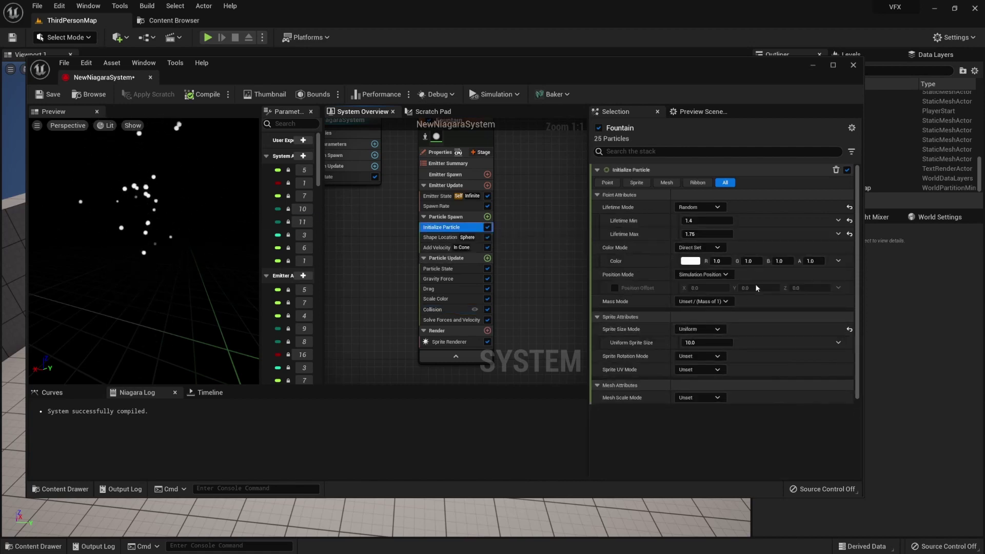
left_click(706, 222)
type("2")
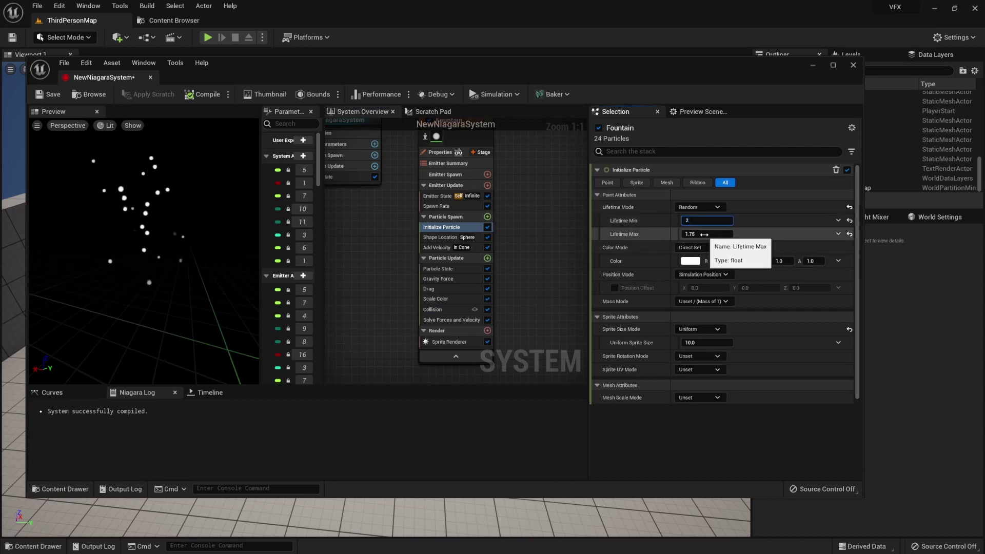
left_click(704, 234)
type("3")
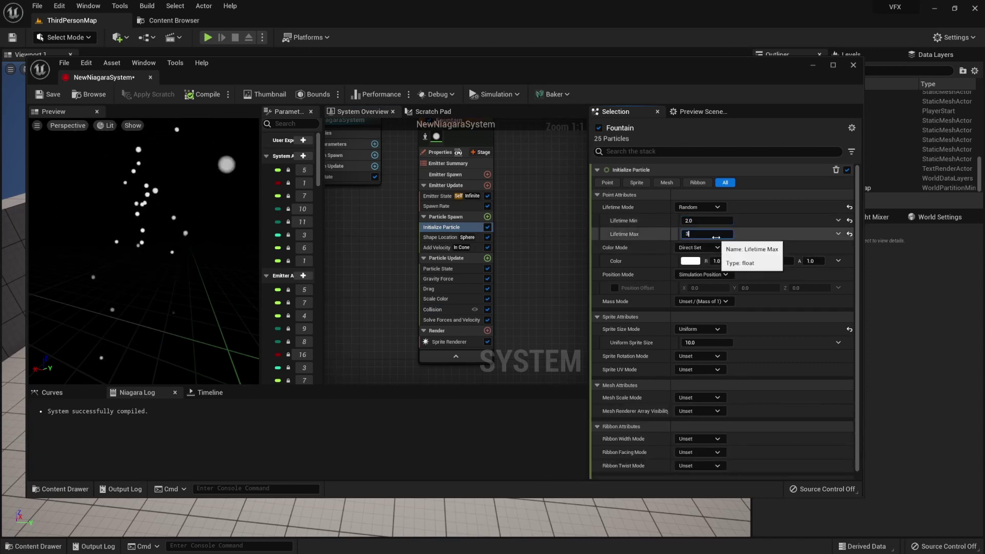
key("Return")
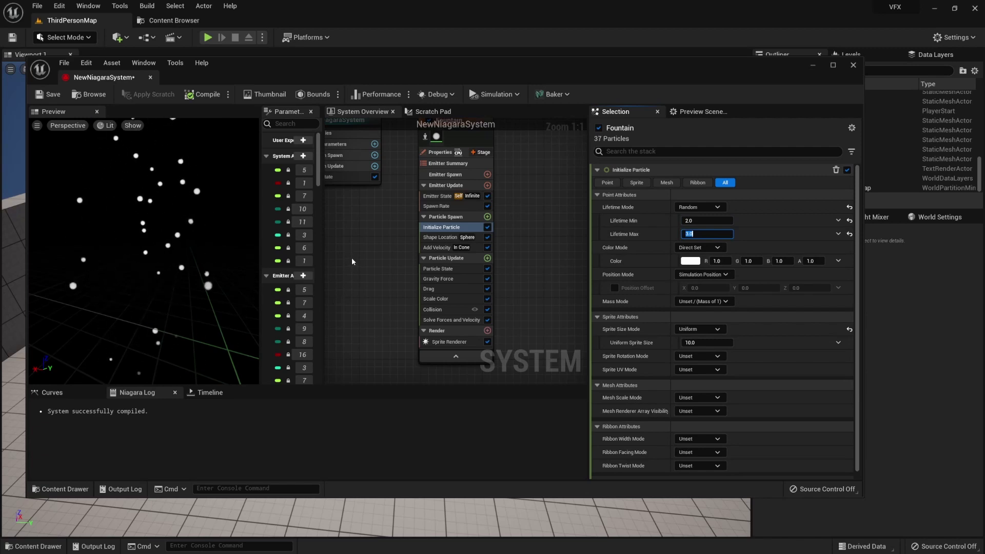
left_click(352, 257)
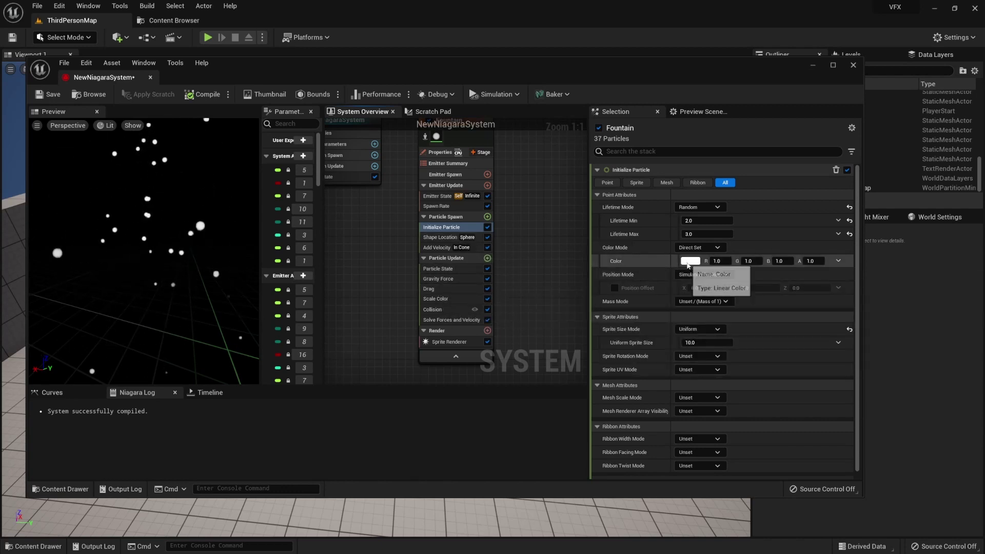
- Set the Initialize Particle color to red (R 1.0, G 0.027, B 0.0, A 1.0)
left_click(688, 263)
left_click_drag(746, 350, 798, 352)
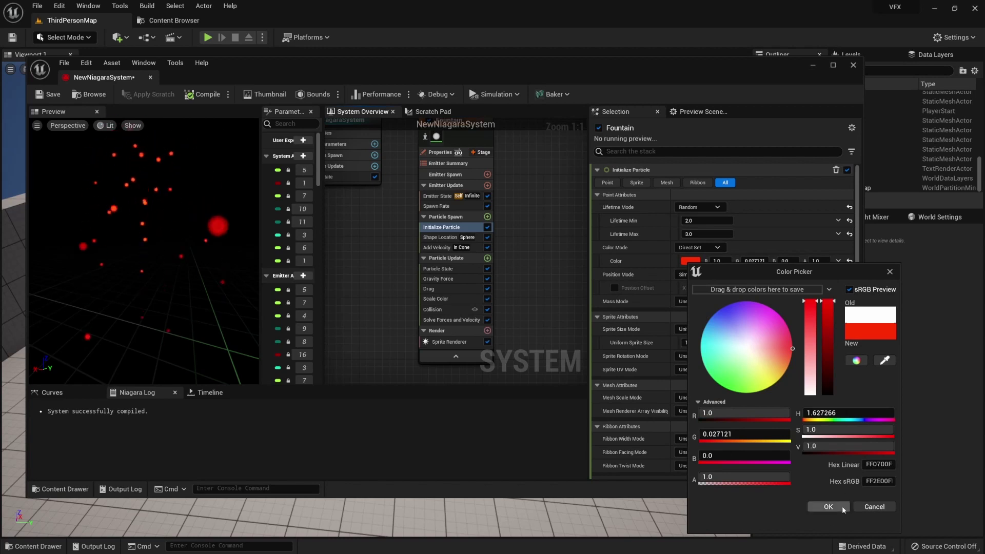
left_click(828, 508)
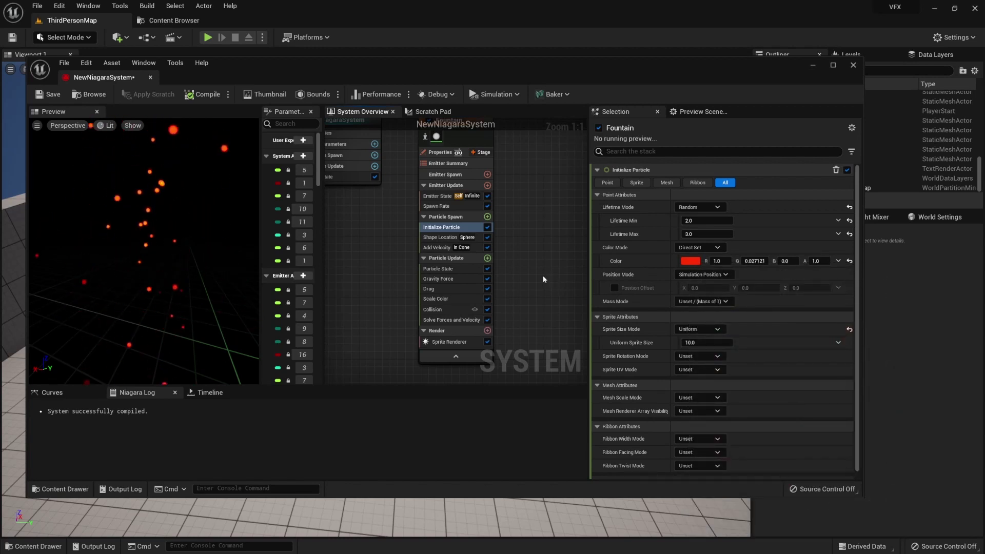
right_click_drag(526, 247, 484, 239)
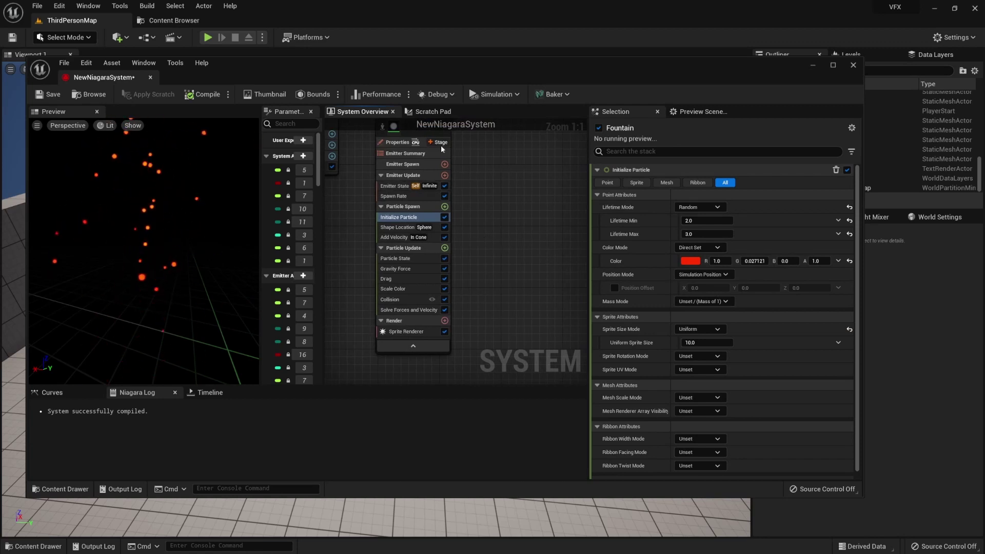
- Show the Fountain's Collision module settings: Ray Traced CPU collision, restitution 0.6, friction 0.25
left_click(399, 142)
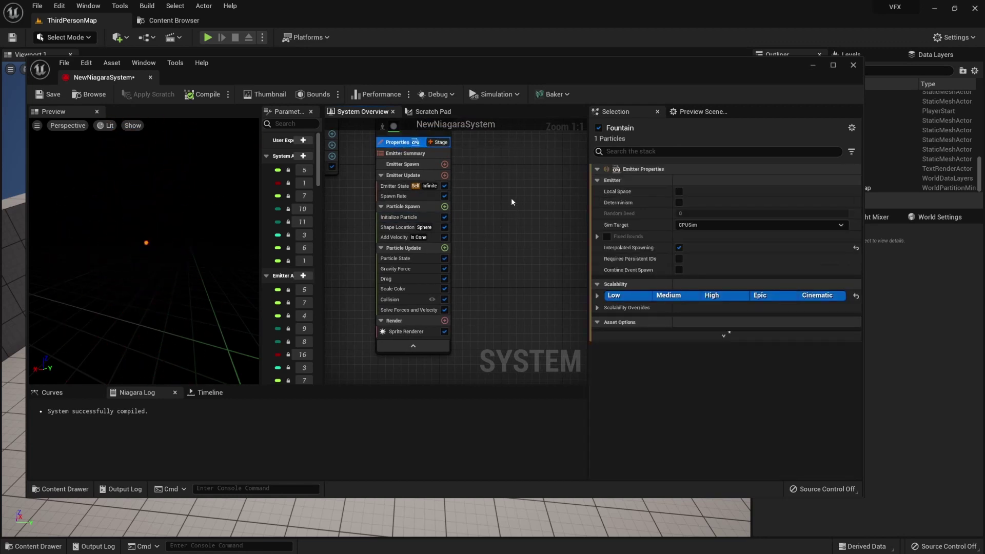
mouse_move(511, 201)
right_mouse_down()
mouse_move(552, 287)
mouse_move(566, 245)
right_mouse_up()
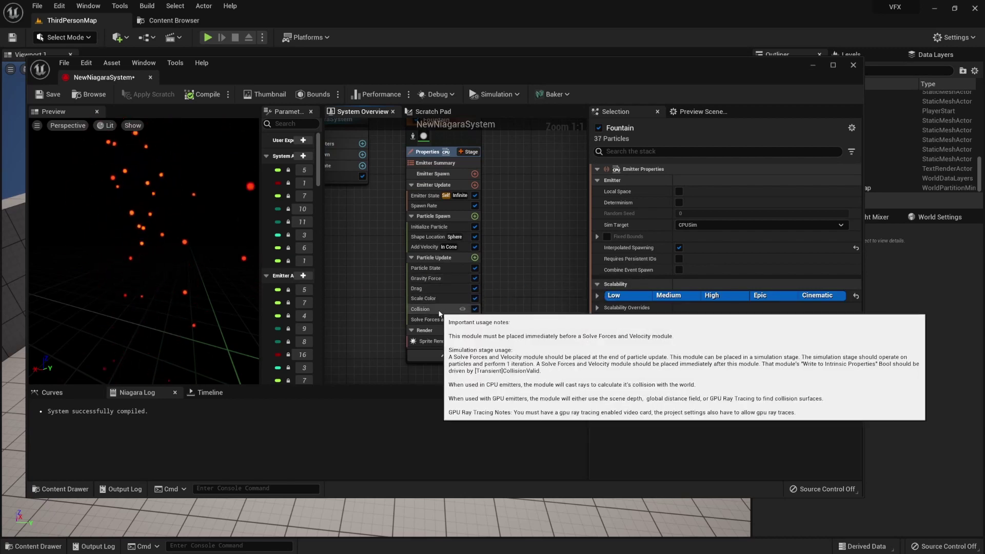
left_click(439, 310)
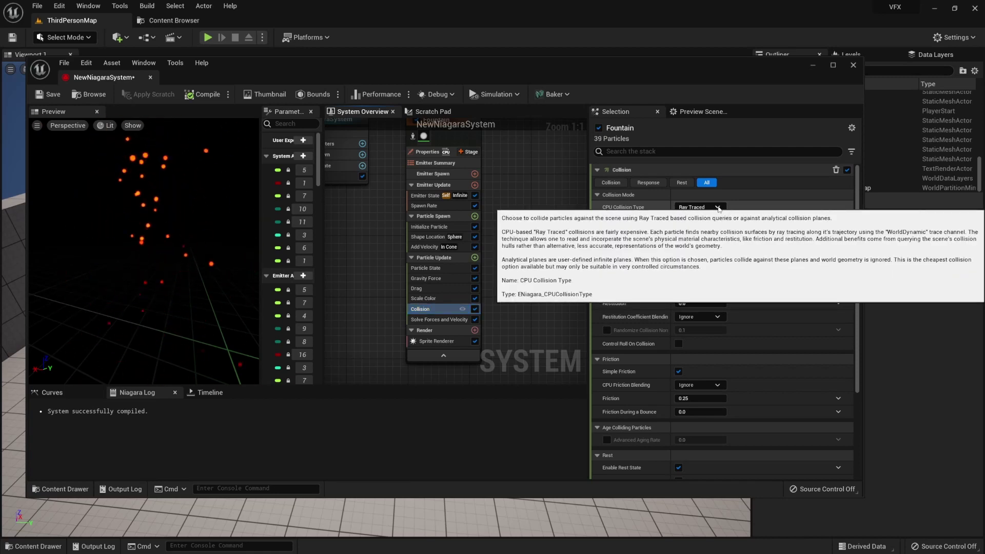
- Keep CPU Collision Type on Ray Traced and switch to Preview Scene Settings
left_click(718, 208)
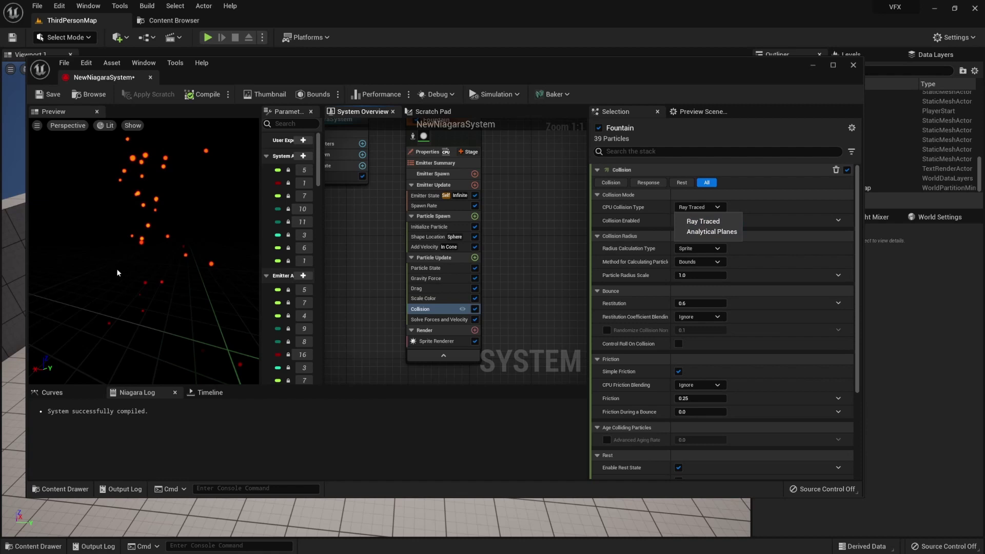
left_click(359, 234)
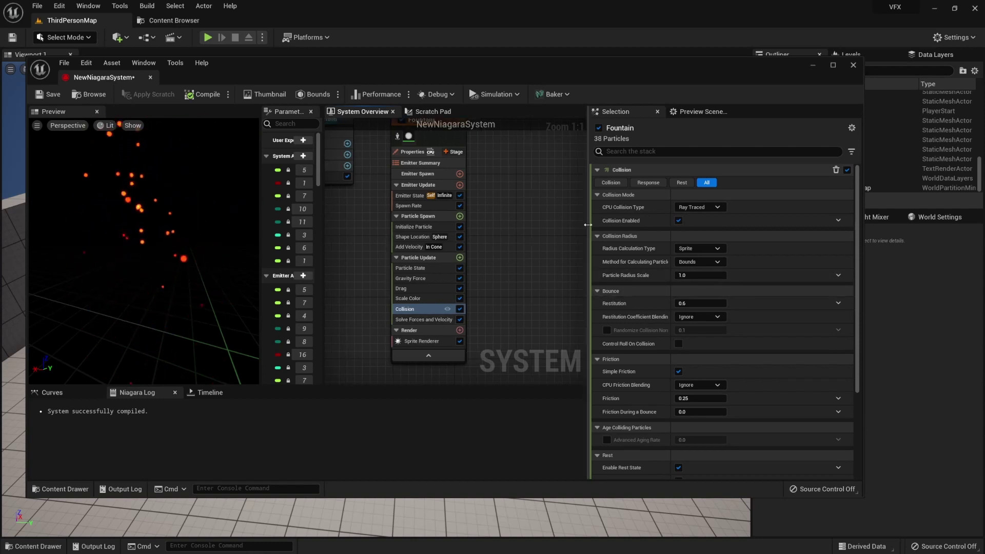
left_click(695, 111)
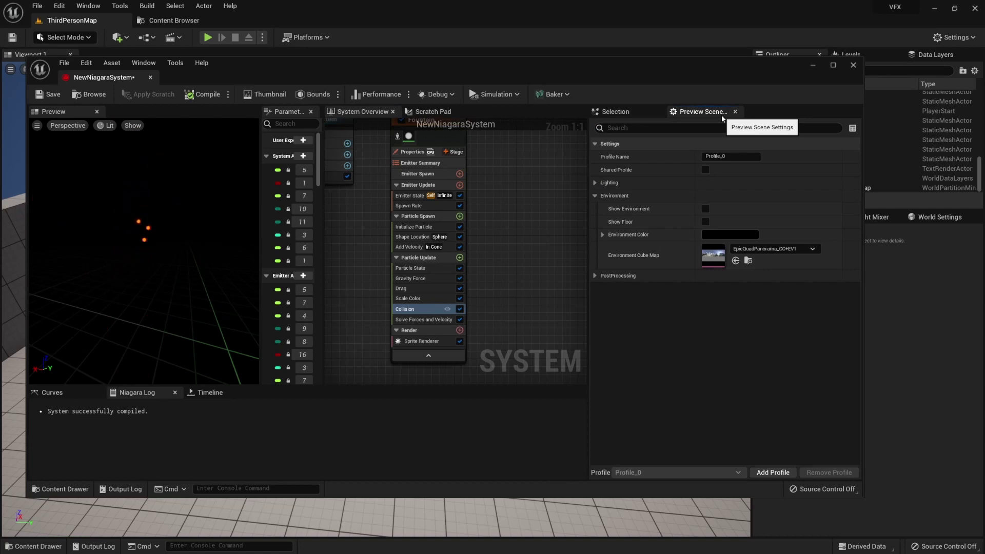
- Enable Show Floor for Profile_0 and orbit the preview to see the red particles landing
left_click(706, 221)
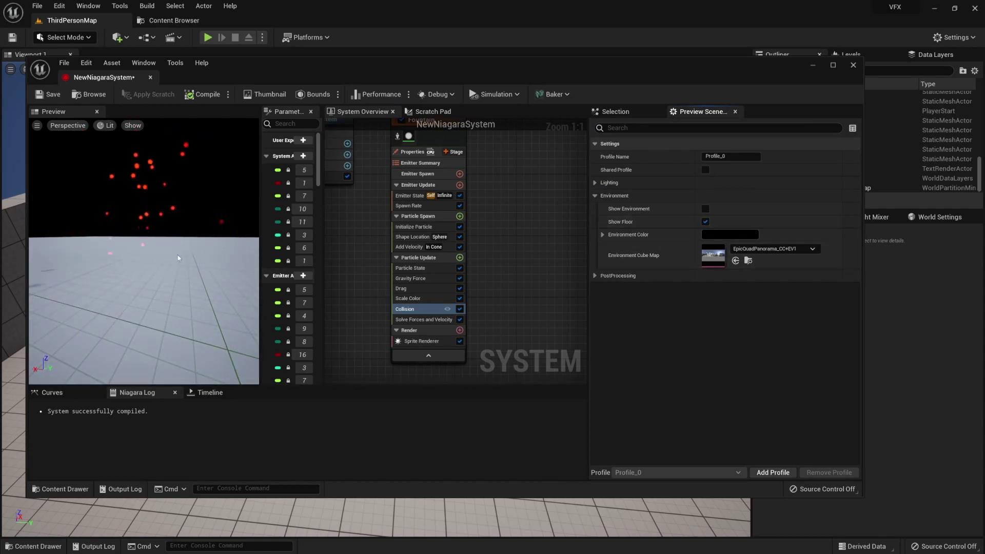
left_click_drag(177, 254, 131, 170)
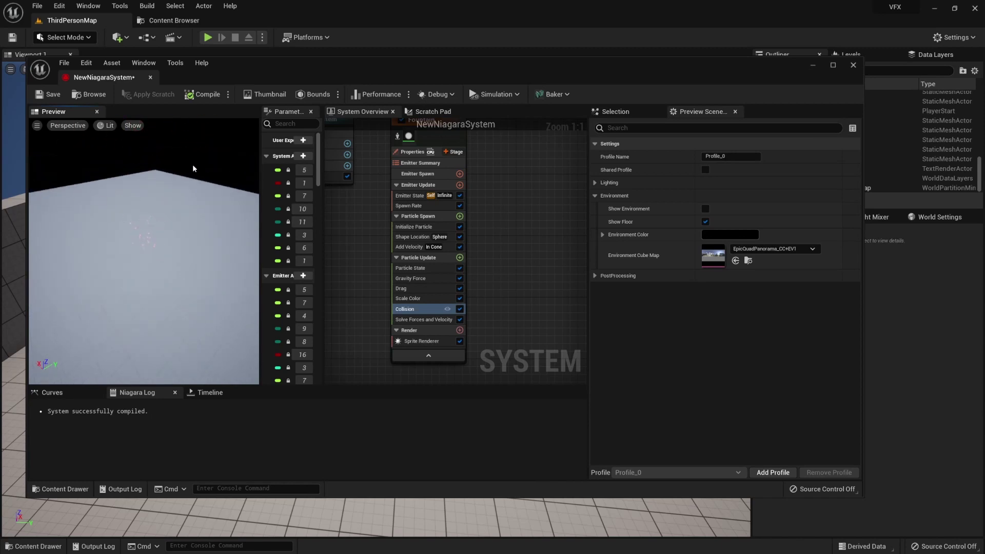
left_click_drag(143, 275, 177, 241)
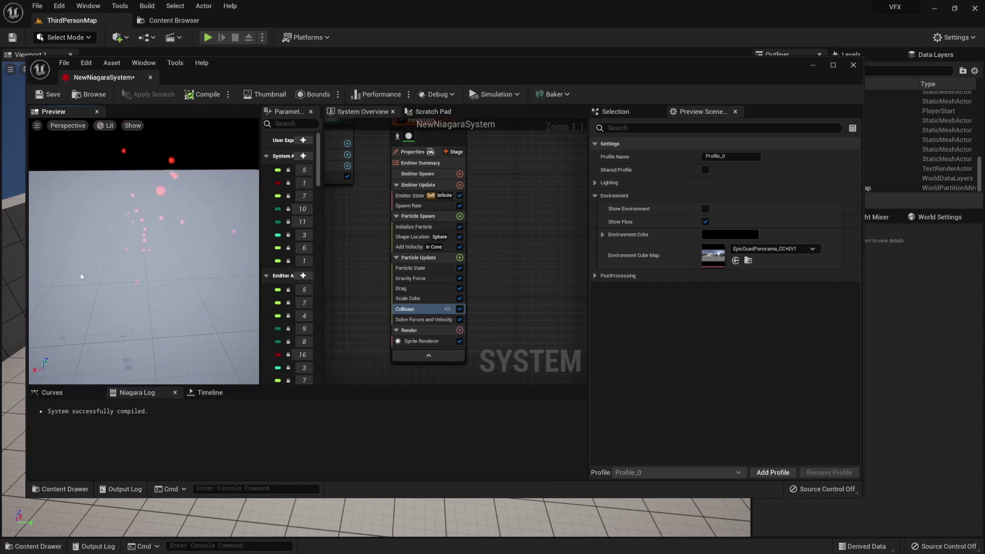
left_click_drag(171, 267, 171, 261)
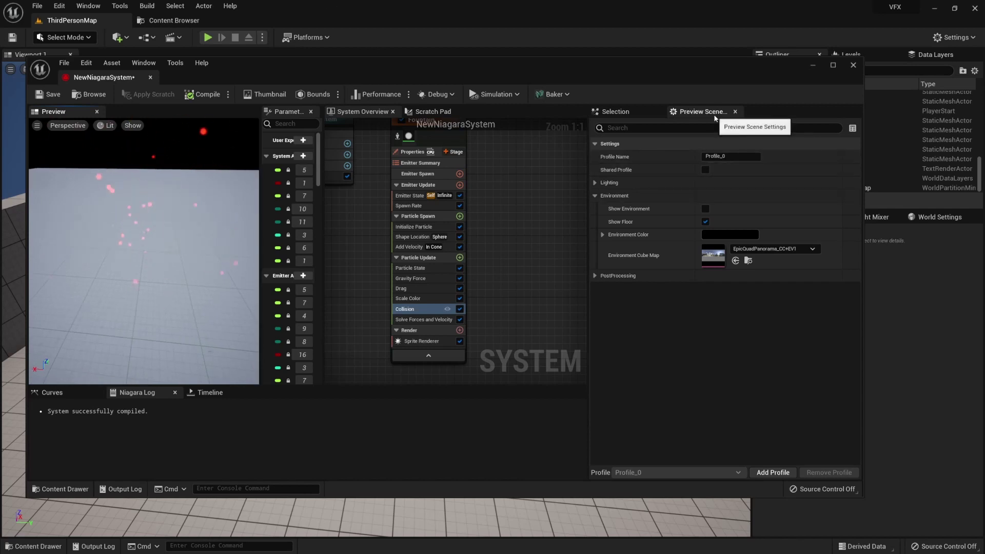
left_click(144, 63)
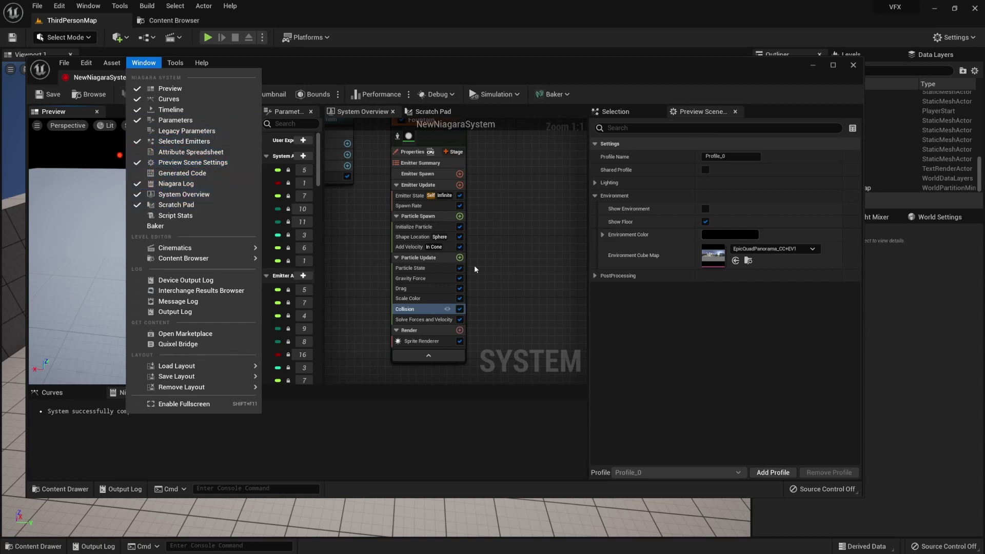
left_click(537, 164)
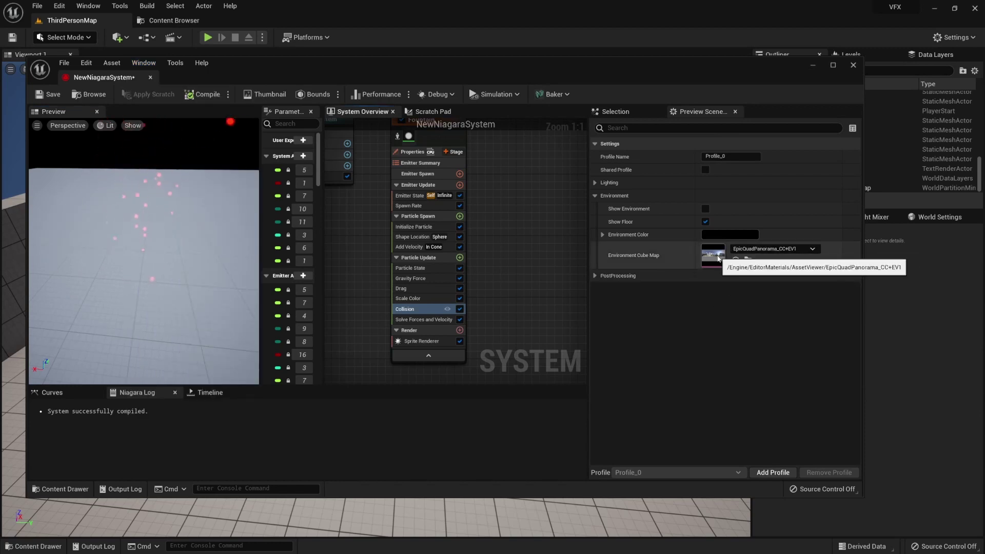
left_click(705, 209)
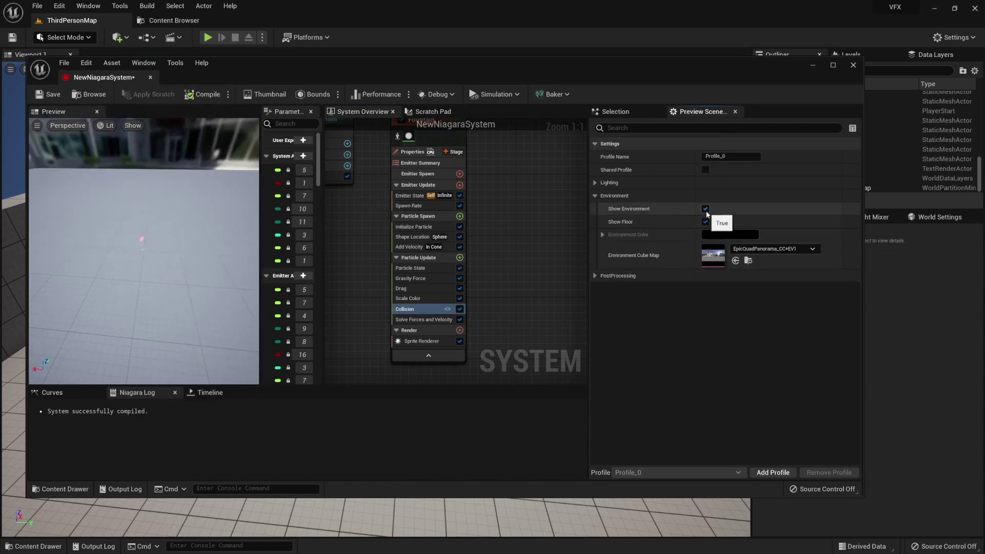
left_click_drag(154, 287, 153, 224)
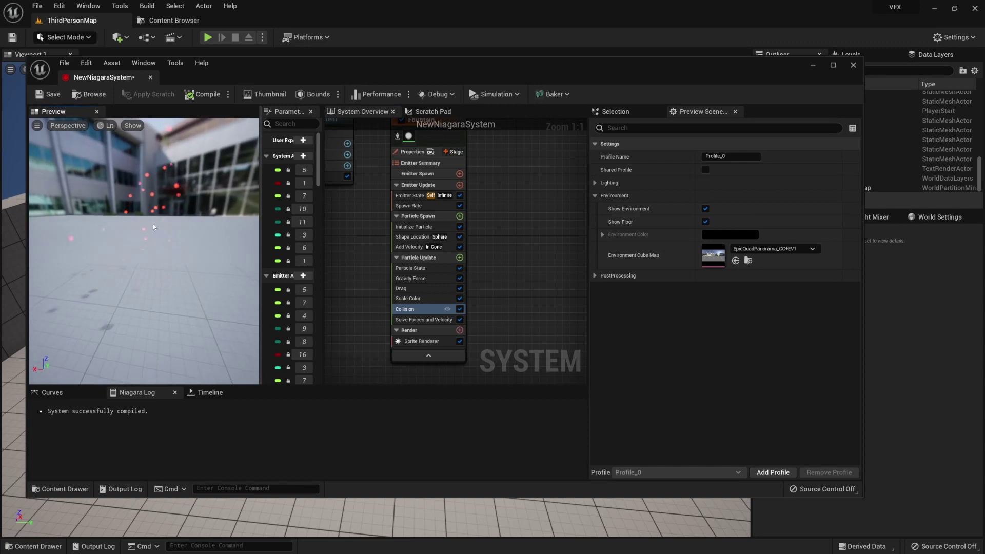
left_click_drag(106, 193, 130, 224)
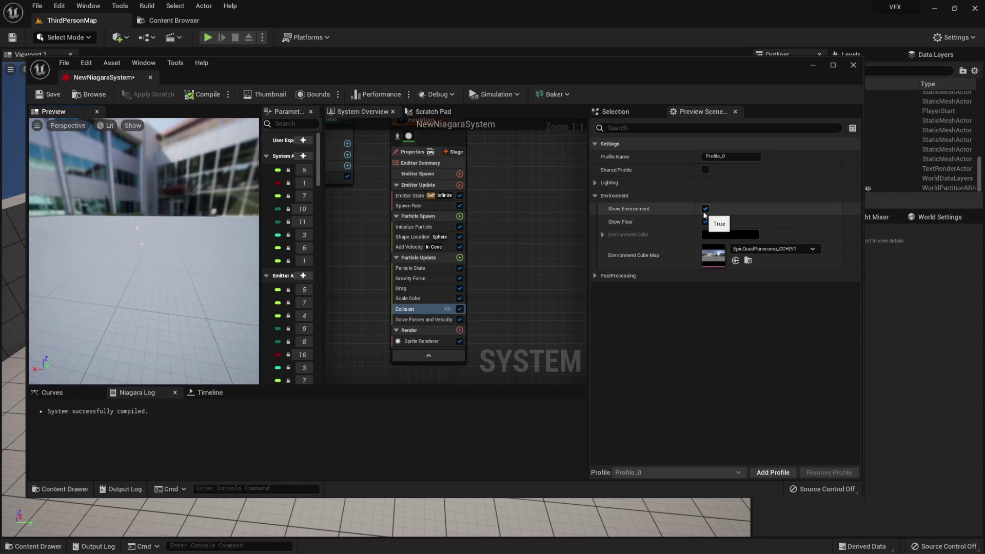
left_click(705, 210)
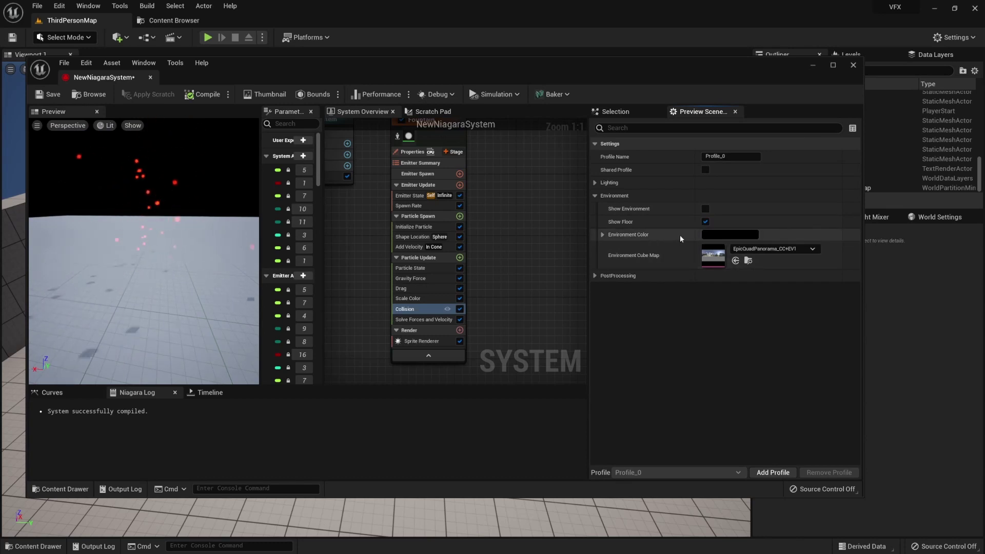
left_click(734, 236)
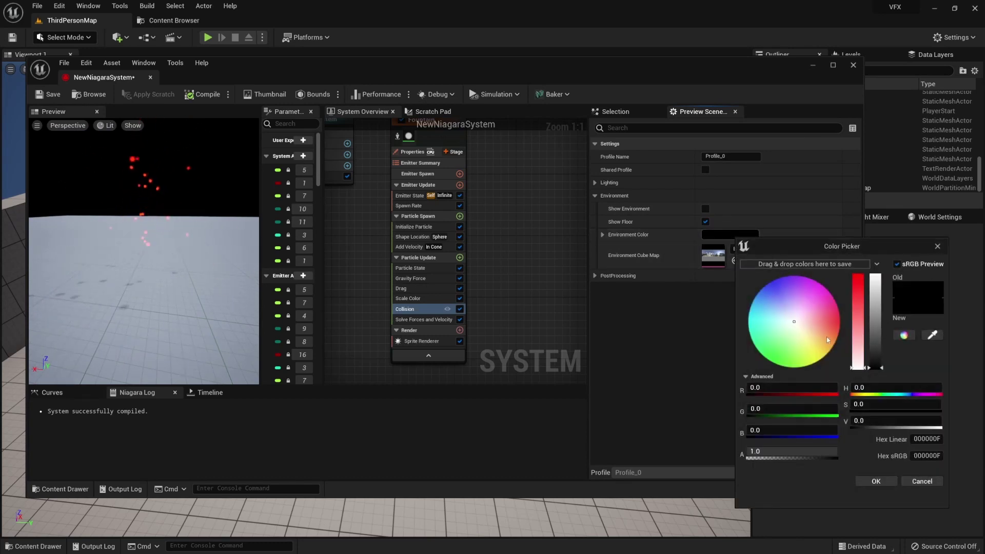
mouse_move(877, 361)
left_mouse_down()
mouse_move(881, 326)
mouse_move(880, 369)
left_mouse_up()
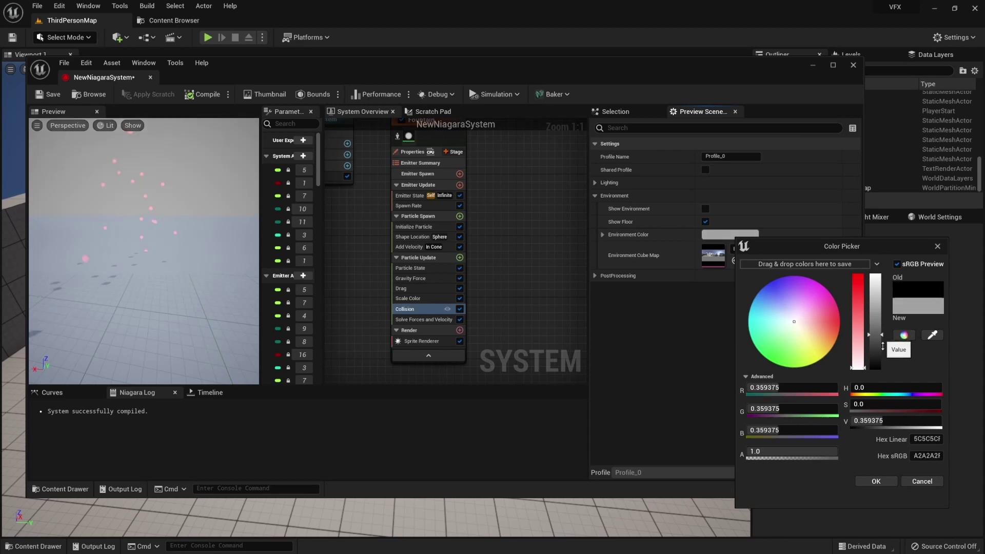
left_click(883, 482)
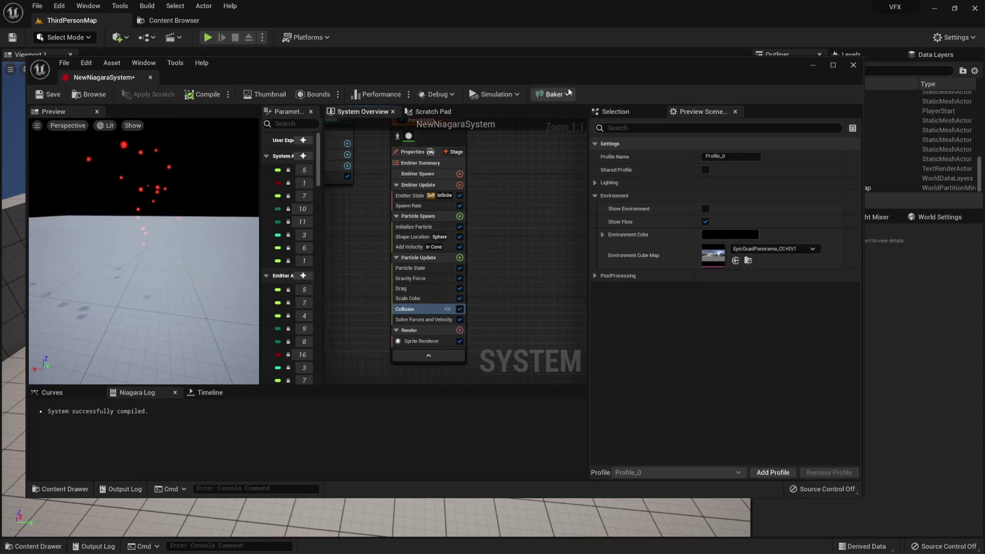
- Add a Generate Collision Event module to the Fountain's Particle Update stage
left_click(618, 112)
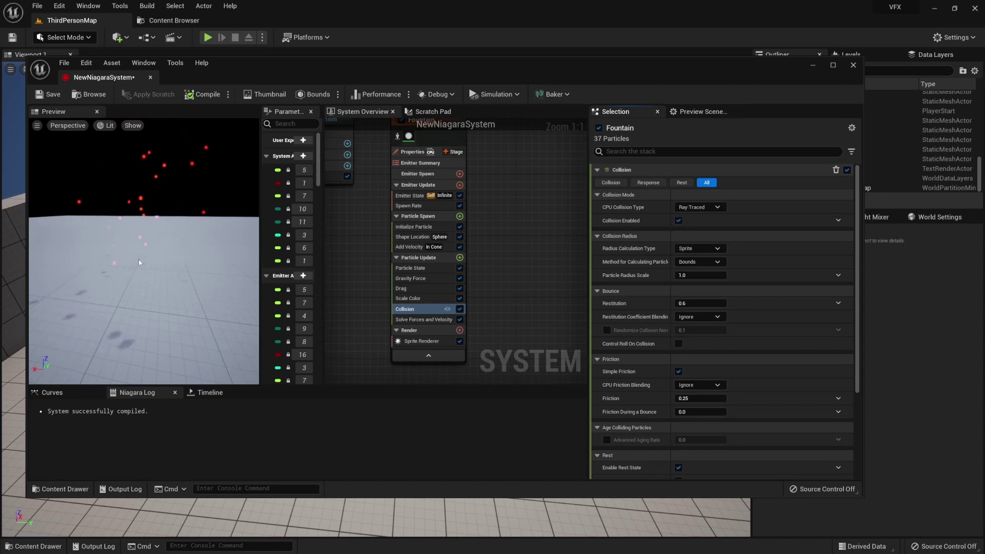
left_click_drag(172, 261, 180, 256)
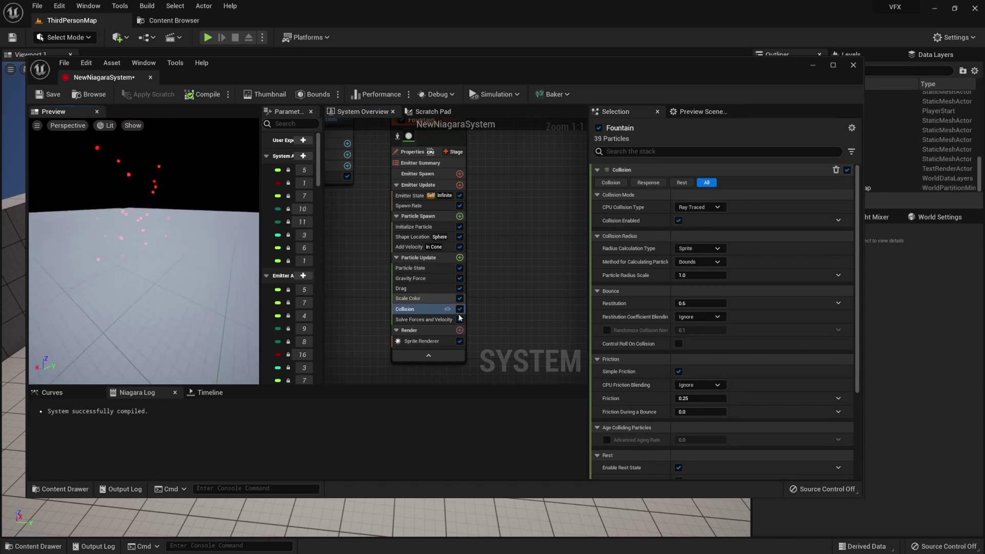
right_click_drag(503, 320, 503, 288)
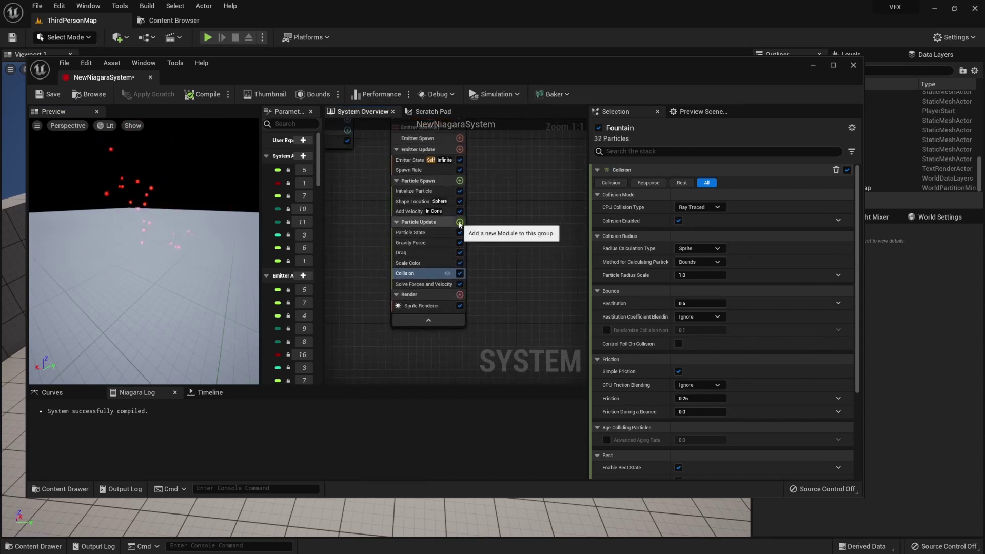
left_click(460, 223)
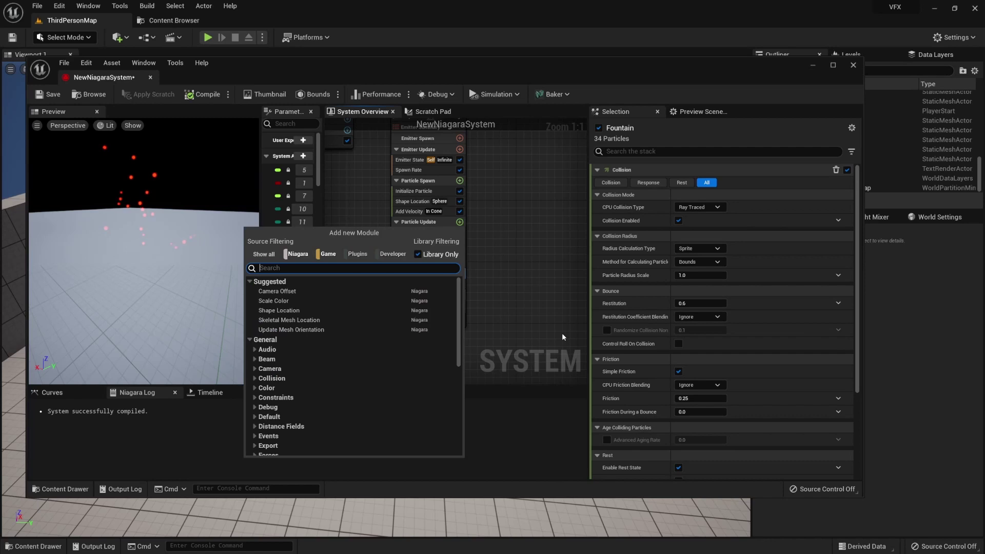
type("even")
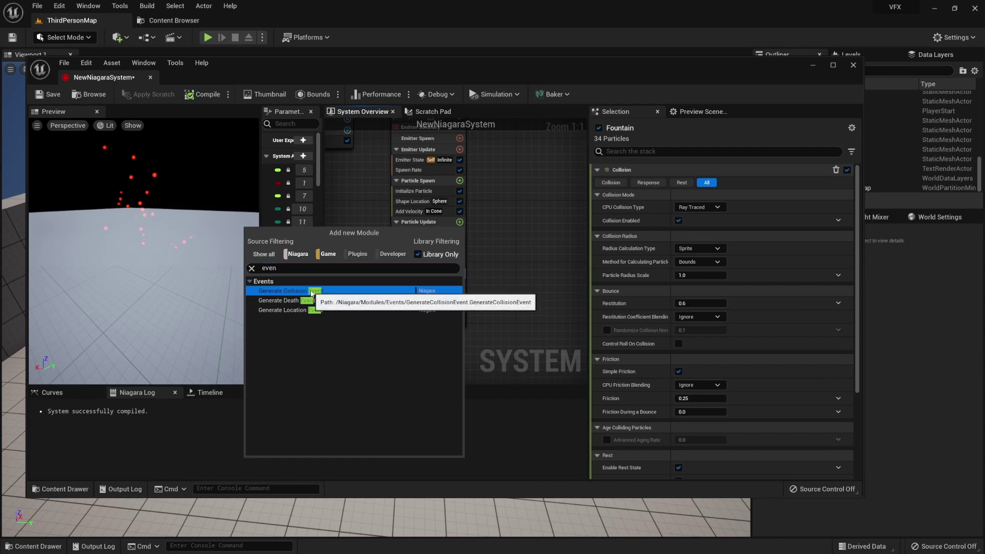
left_click(284, 291)
right_click_drag(521, 260, 488, 305)
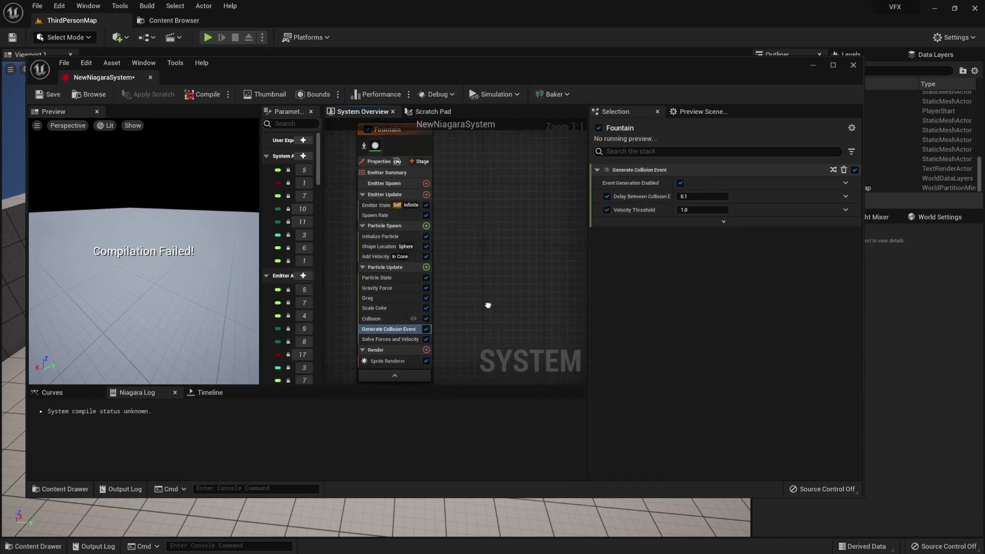
- Enable Requires Persistent IDs in the Fountain's Emitter Properties
left_click(389, 162)
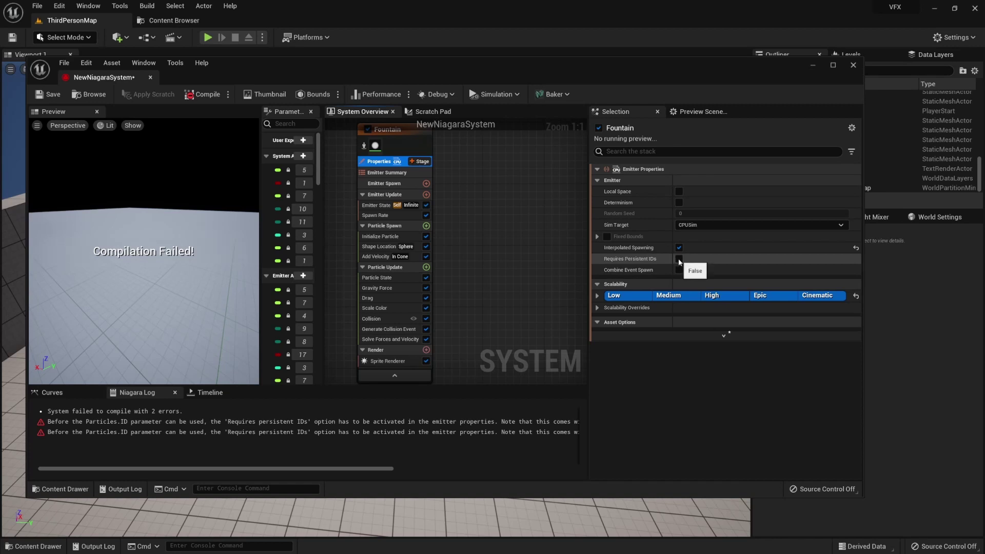
left_click(679, 259)
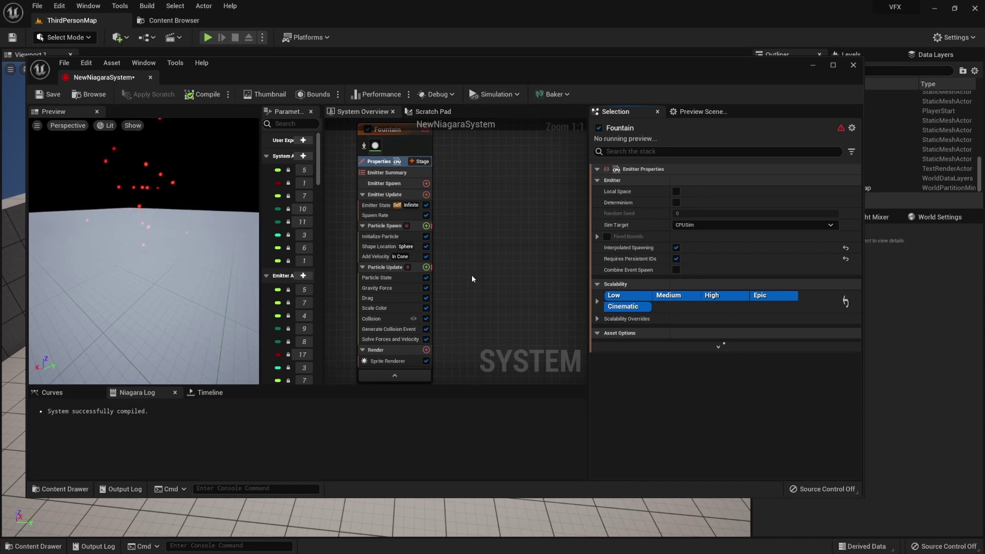
mouse_move(472, 278)
right_mouse_down()
mouse_move(489, 243)
mouse_move(504, 258)
right_mouse_up()
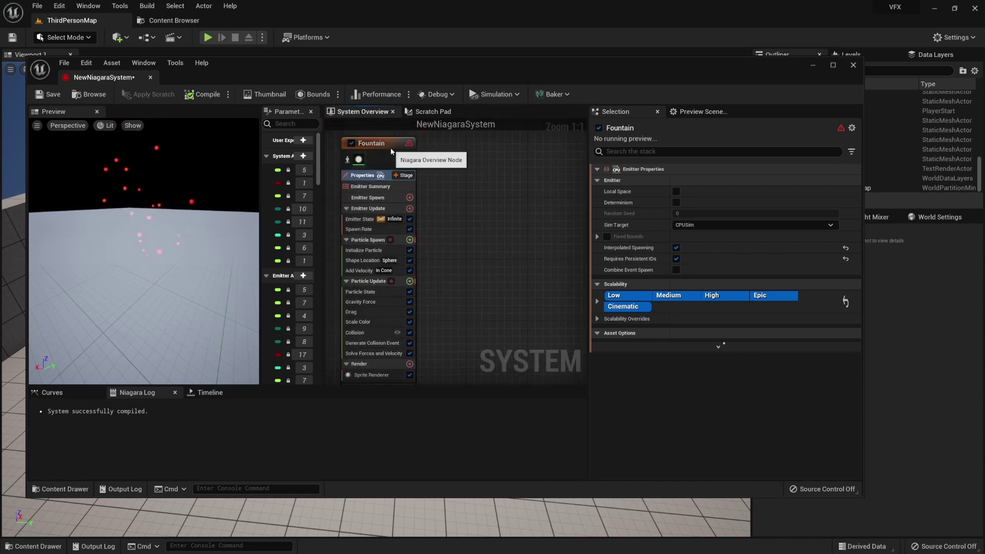
- Duplicate the Fountain emitter as Fountain001 and place it beside the original
left_click(401, 165)
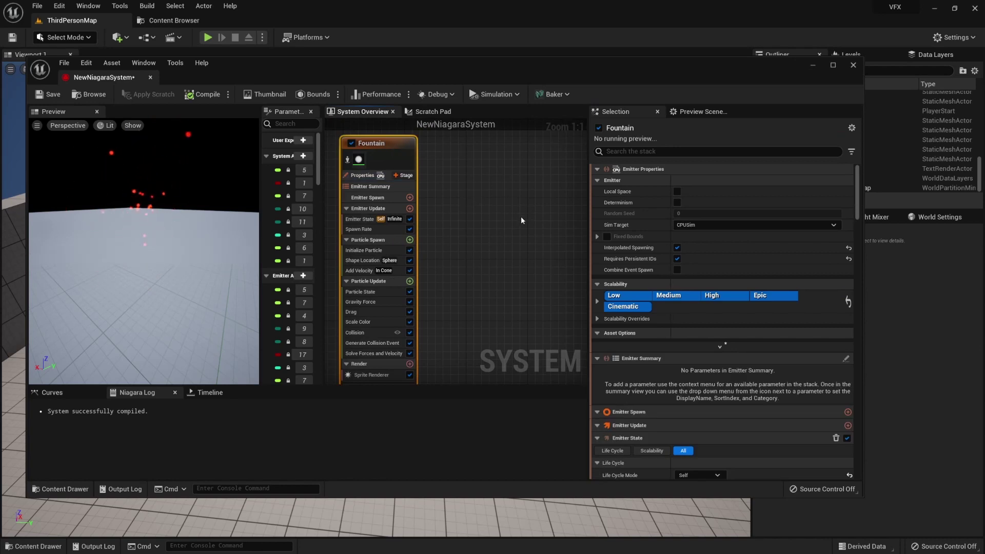
key("ctrl+d")
left_click_drag(519, 187, 496, 157)
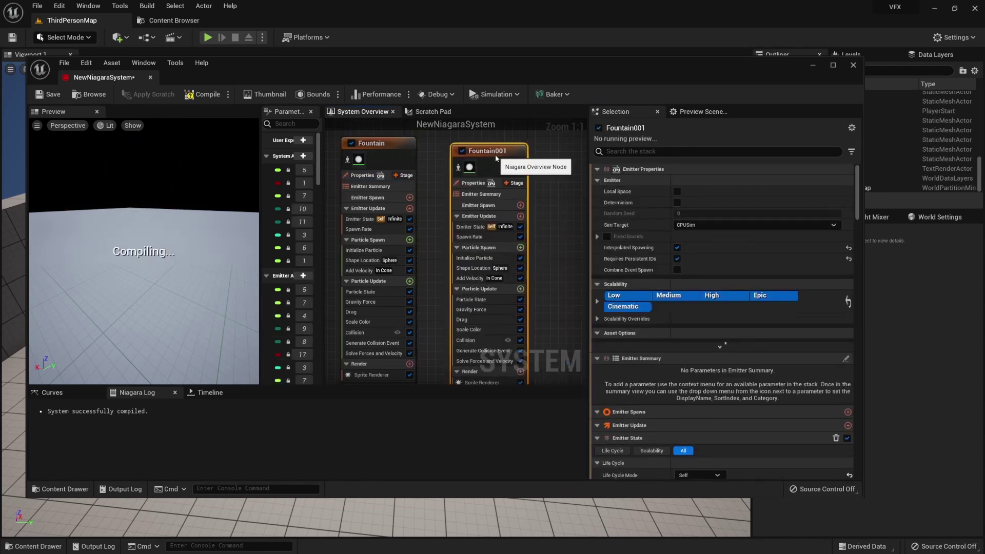
right_click_drag(556, 192, 546, 181)
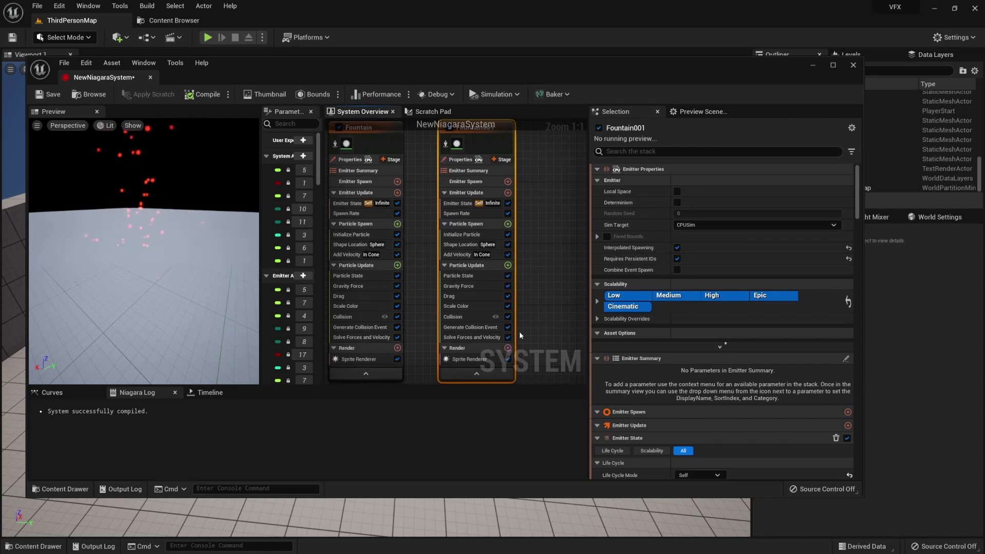
- Delete Spawn Rate, Shape Location and Generate Collision Event from Fountain001
left_click(493, 214)
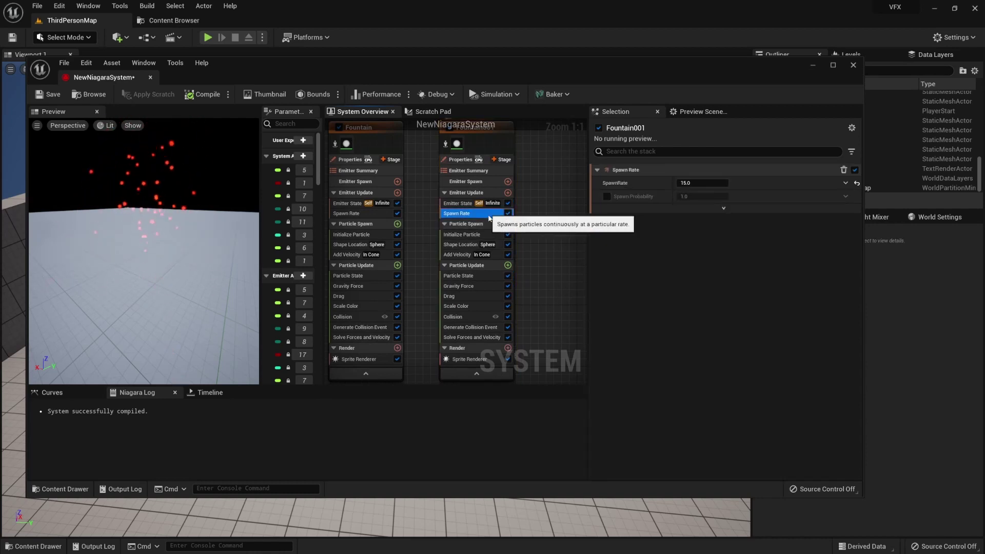
left_click(843, 170)
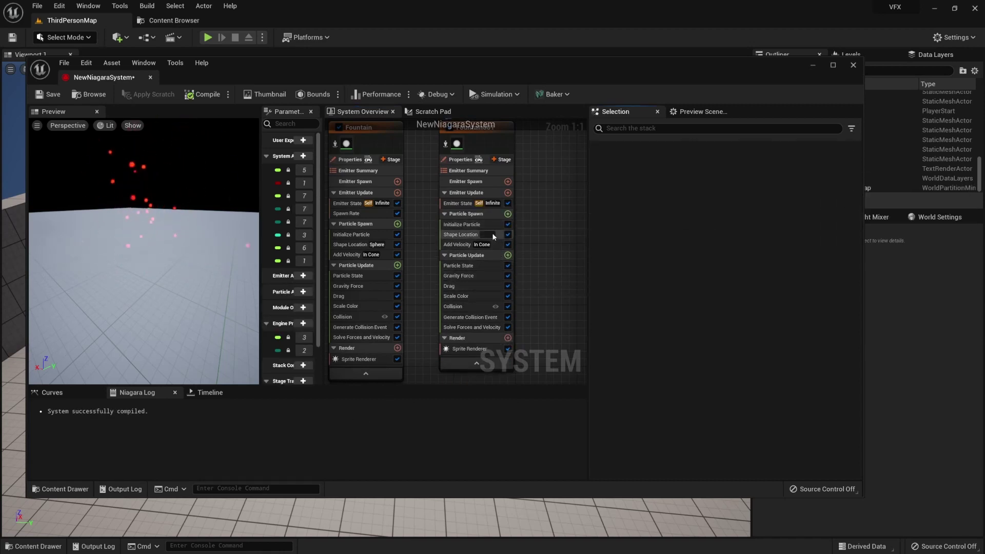
left_click(465, 234)
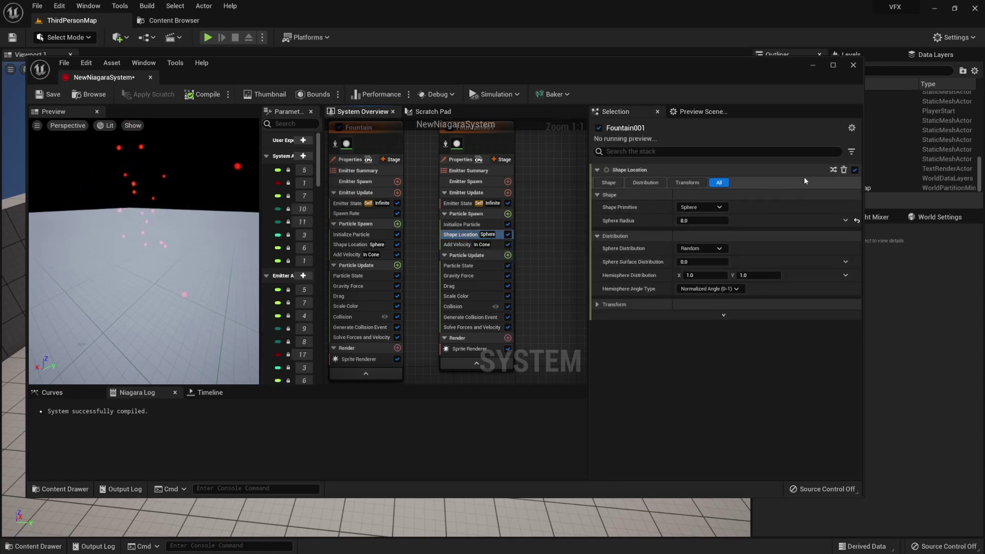
left_click(844, 170)
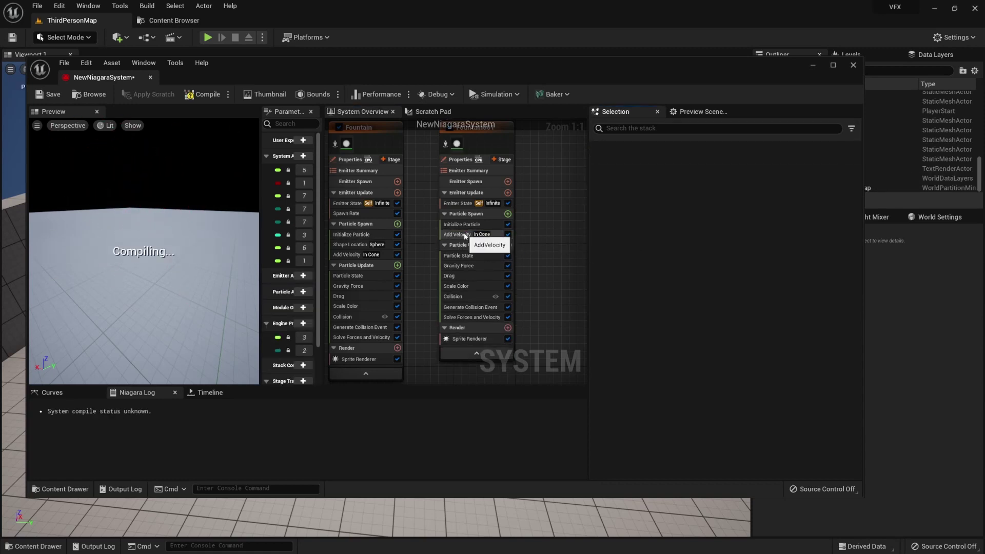
left_click(465, 235)
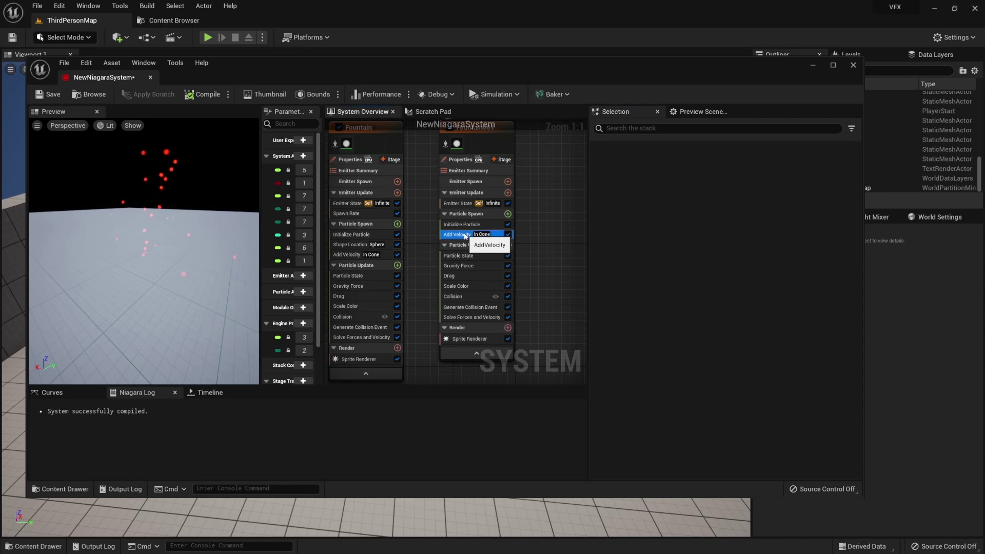
left_click_drag(465, 236, 476, 328)
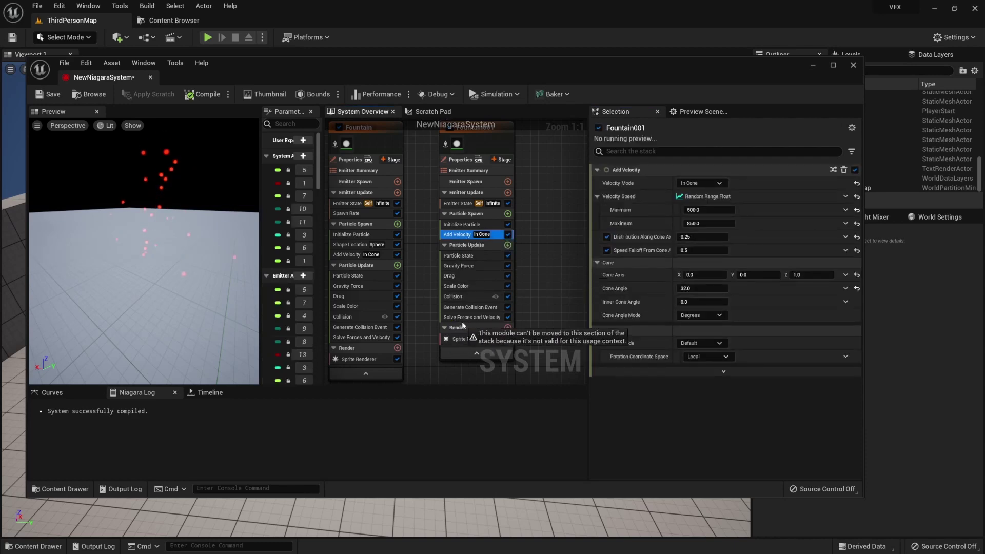
left_click_drag(464, 325, 464, 329)
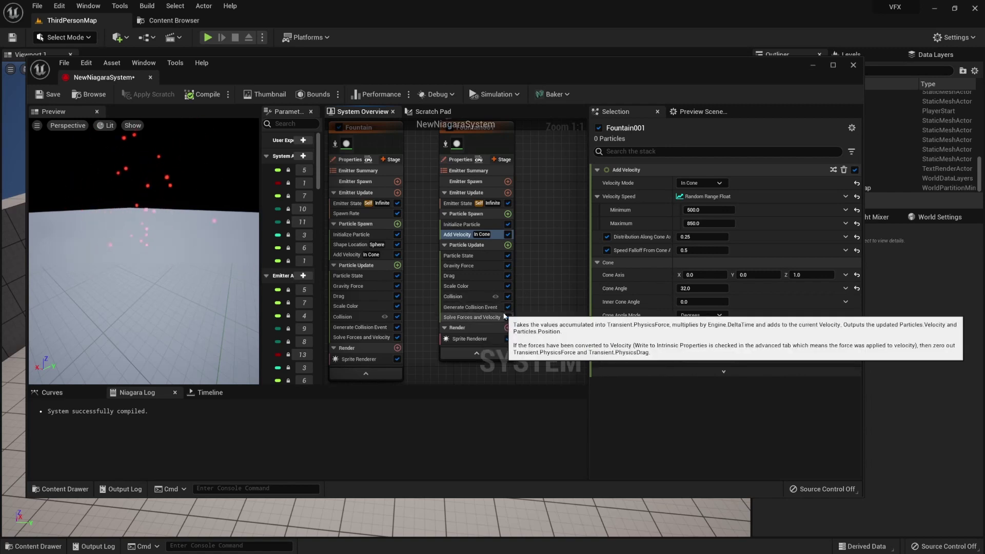
left_click(472, 308)
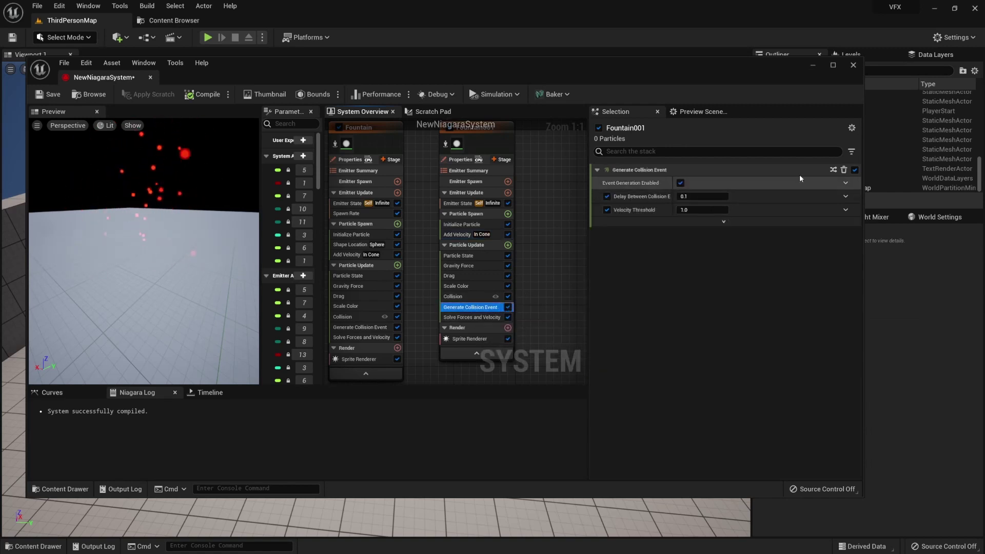
left_click(844, 170)
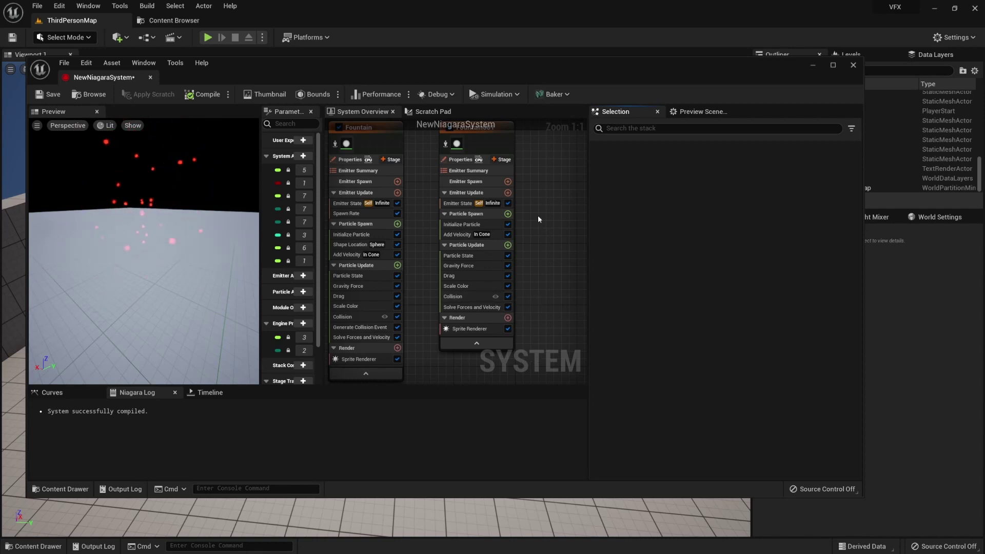
left_click(500, 159)
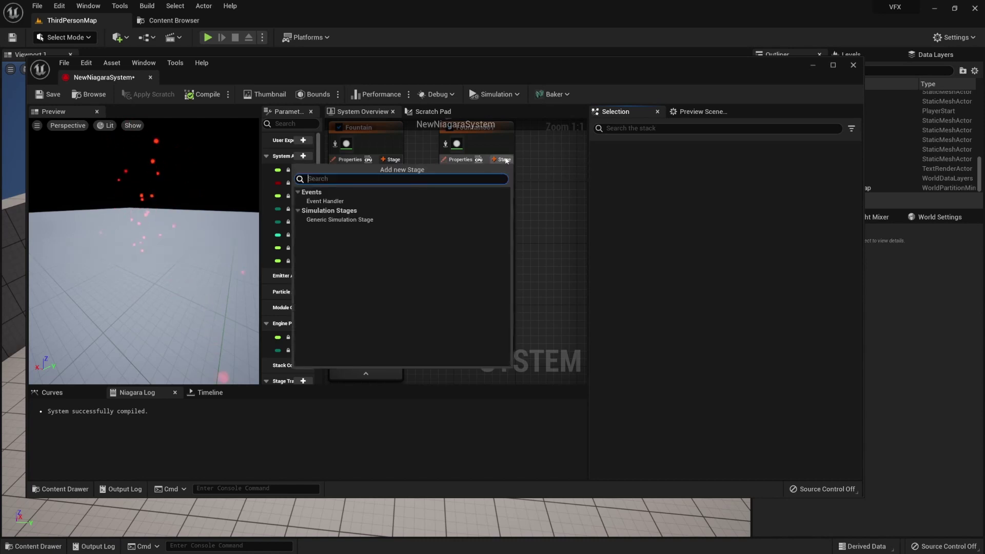
- Add an Event Handler stage to Fountain001 with Source set to Fountain's CollisionEvent
left_click(335, 201)
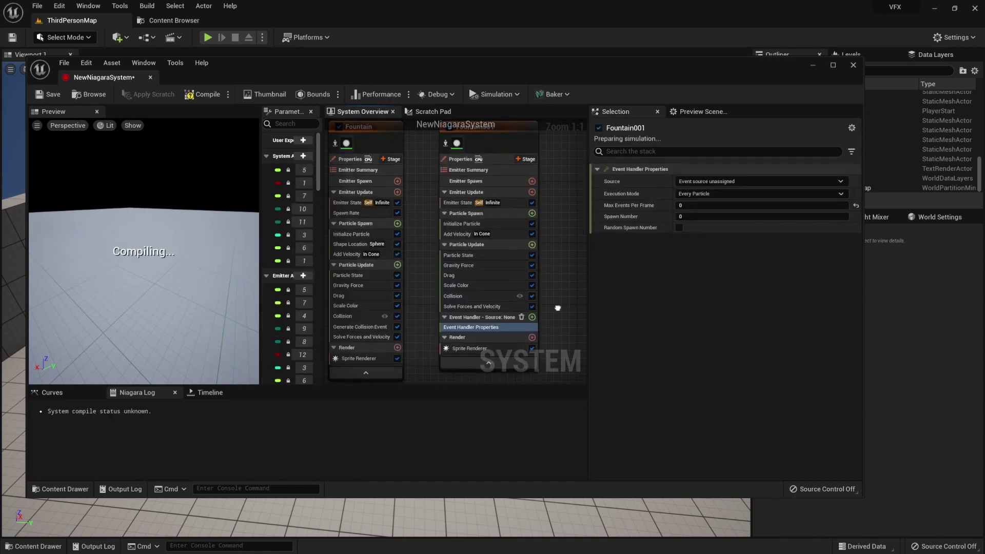
right_click_drag(558, 308, 544, 305)
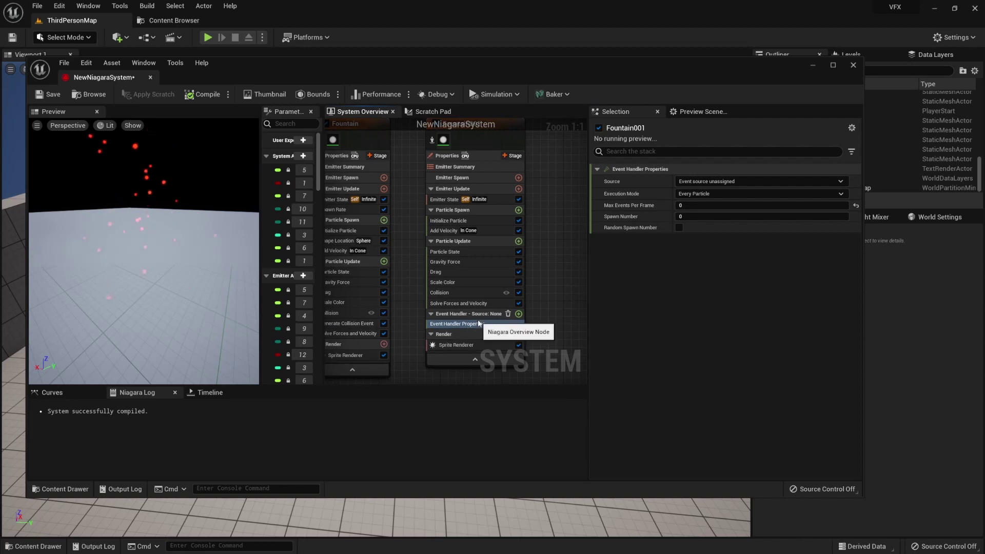
left_click(841, 181)
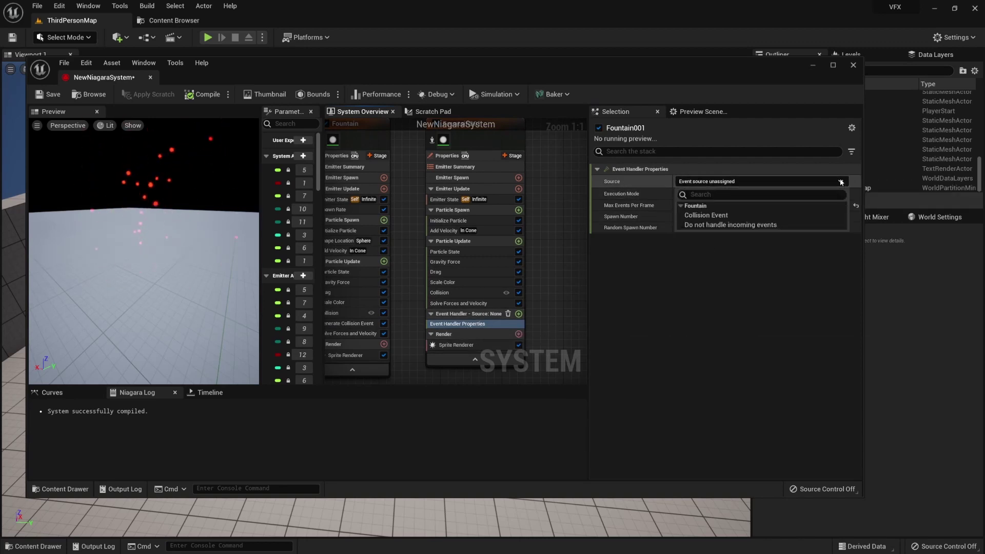
left_click(703, 215)
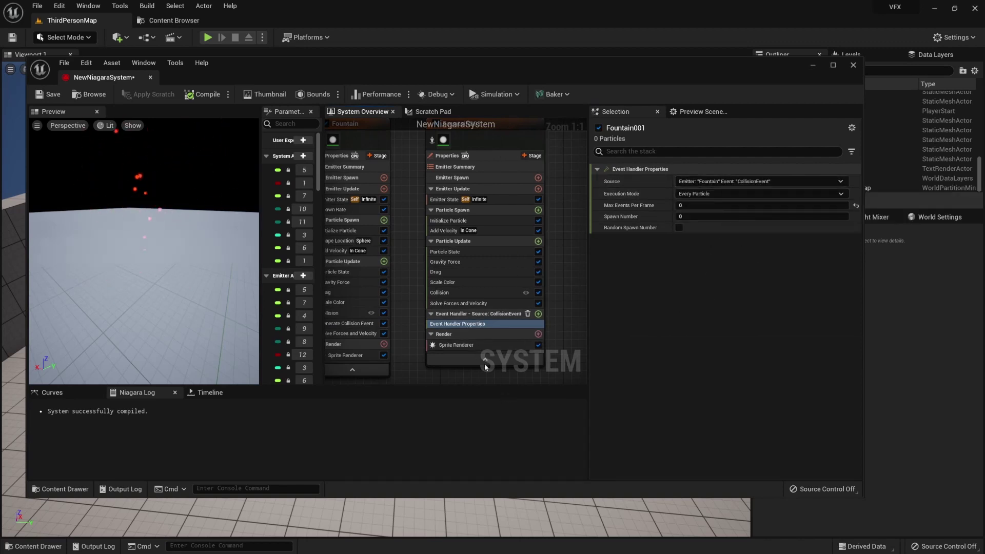
- Add a Receive Collision Event module to Fountain001's event handler, found by searching 're'
left_click(538, 314)
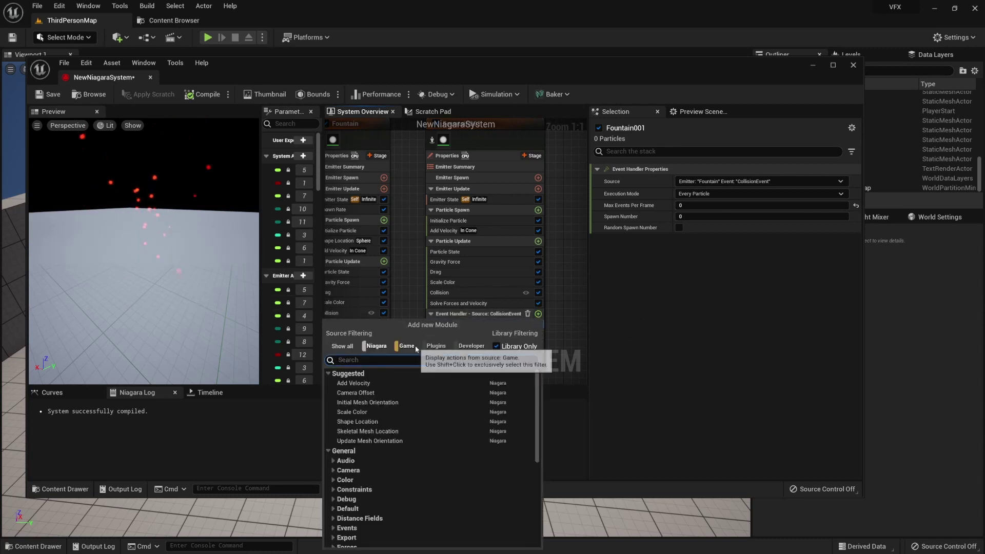
type("re")
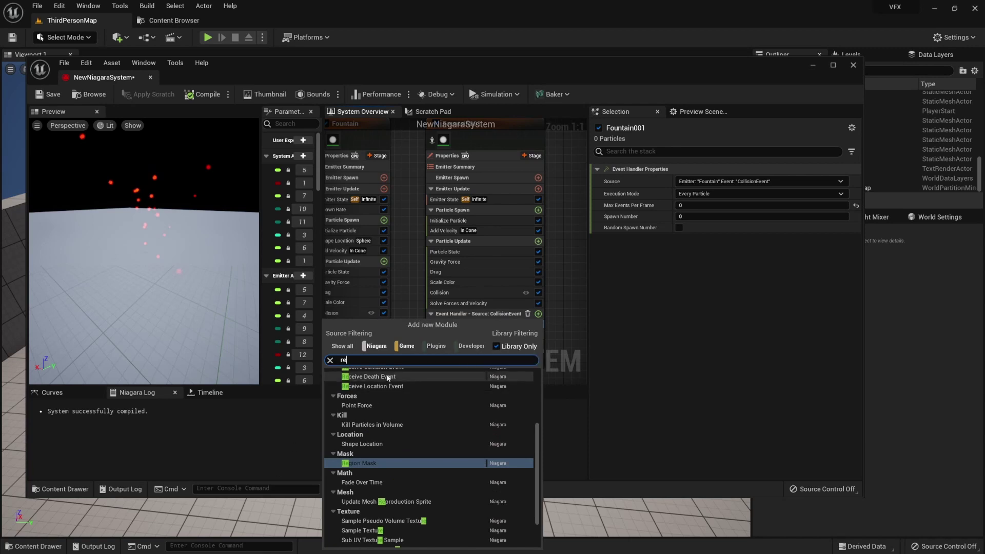
scroll(393, 389, "up", 1)
left_click(392, 386)
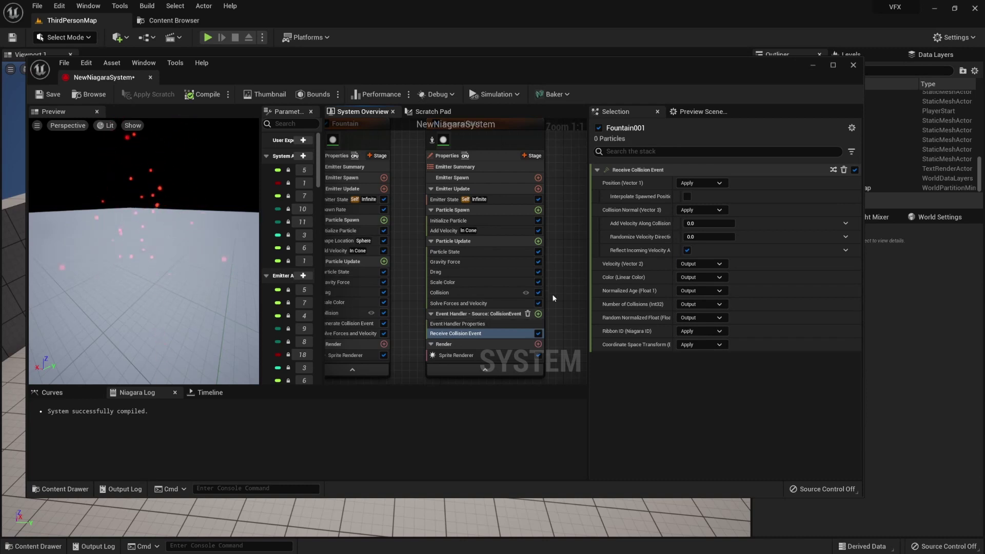
mouse_move(565, 275)
right_mouse_down()
mouse_move(572, 243)
mouse_move(545, 260)
right_mouse_up()
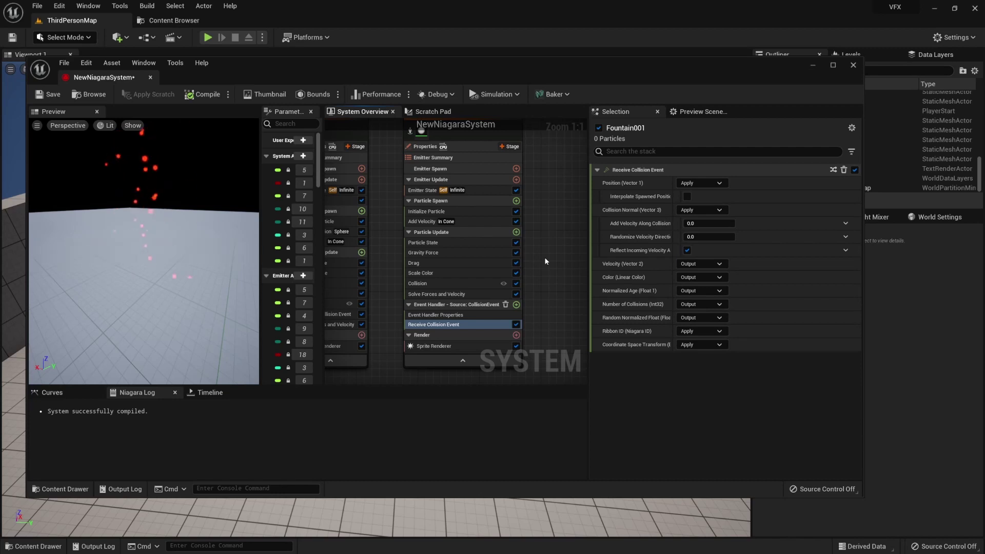
- Change Fountain001's Initialize Particle colour to purple-blue
left_click(452, 212)
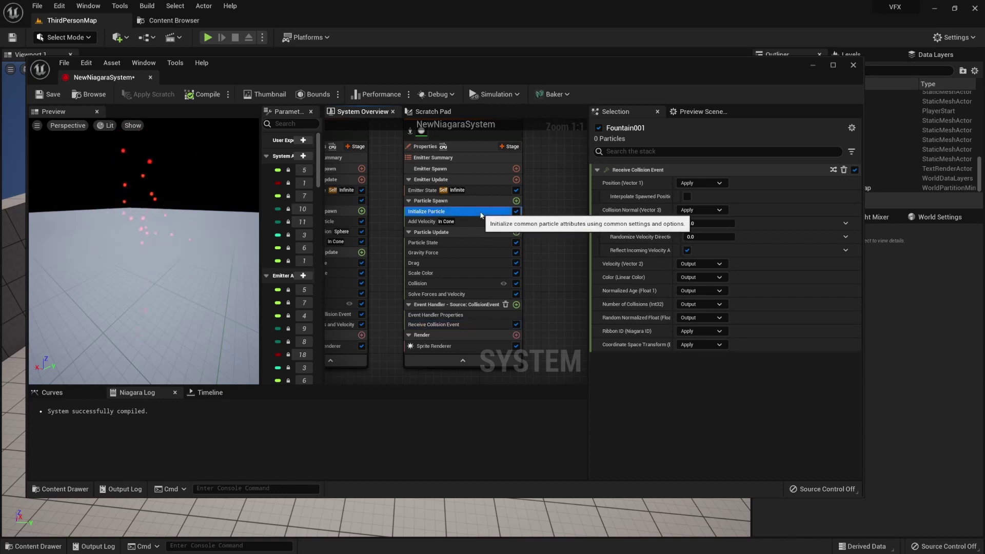
left_click(690, 261)
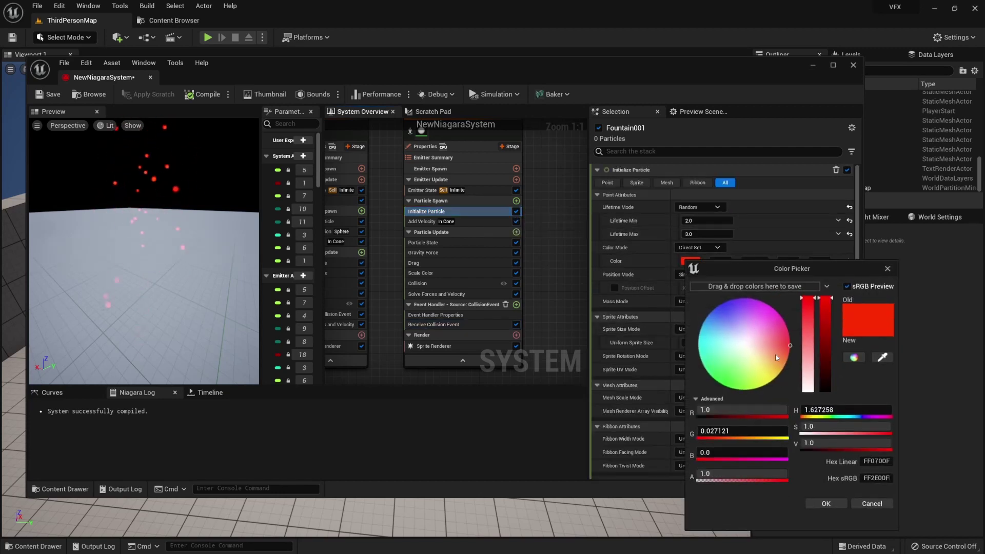
left_click_drag(782, 339, 724, 301)
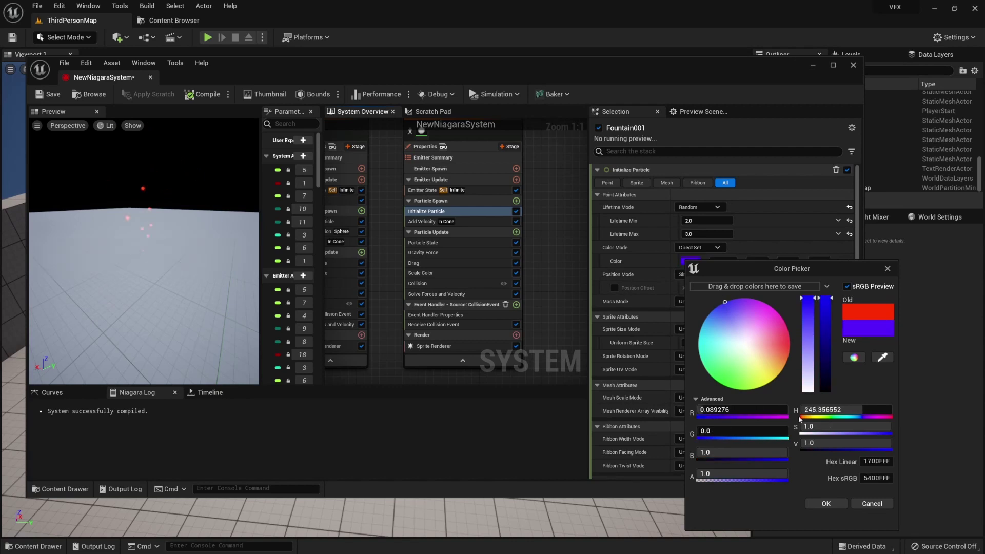
left_click(826, 506)
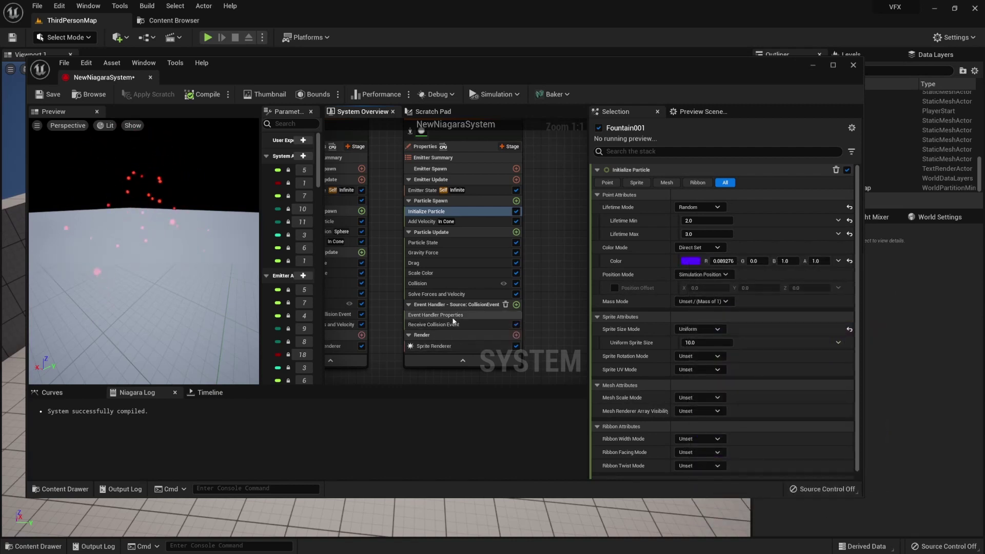
- Set the event handler's Spawn Number to 10 and Execution Mode to Spawned Particles
left_click(469, 315)
left_click(749, 215)
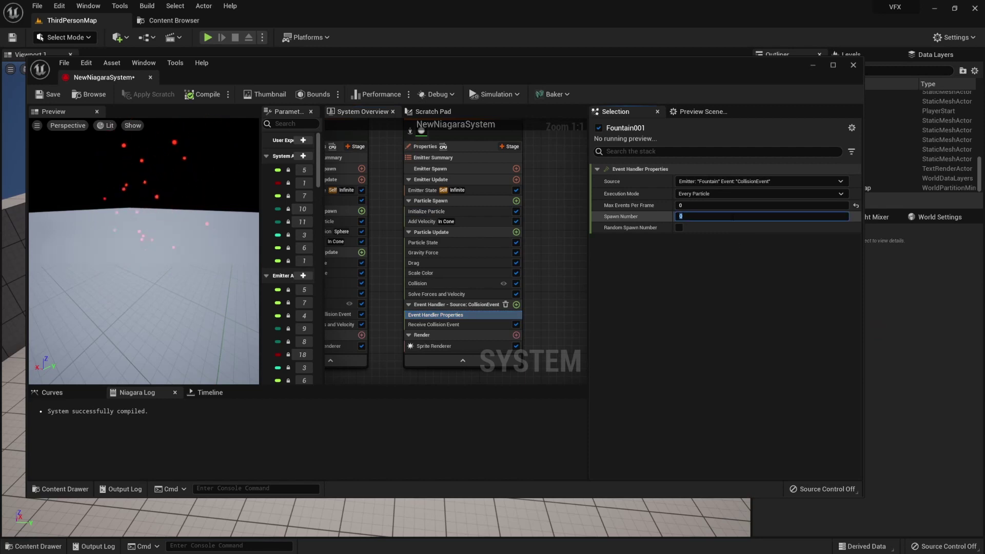
type("1")
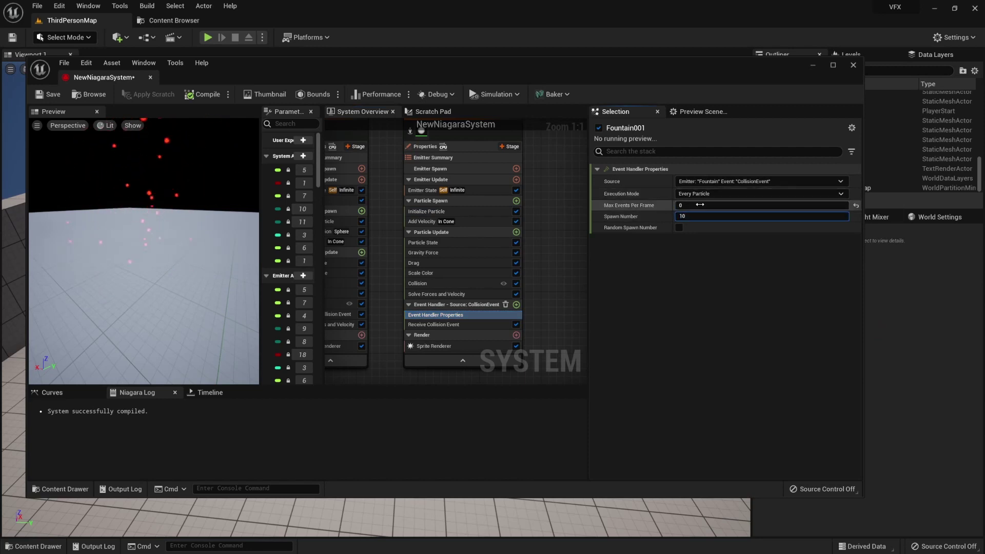
left_click(736, 195)
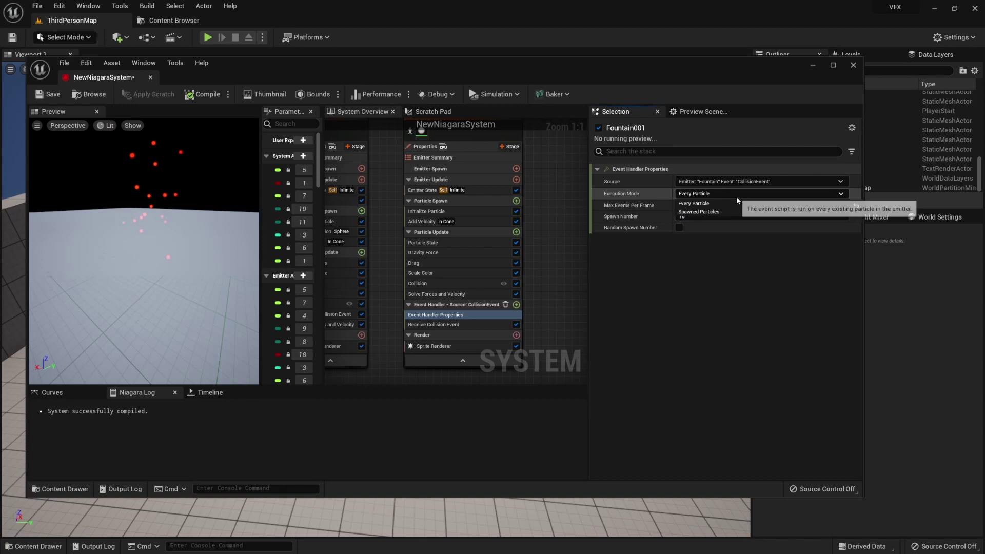
left_click(700, 212)
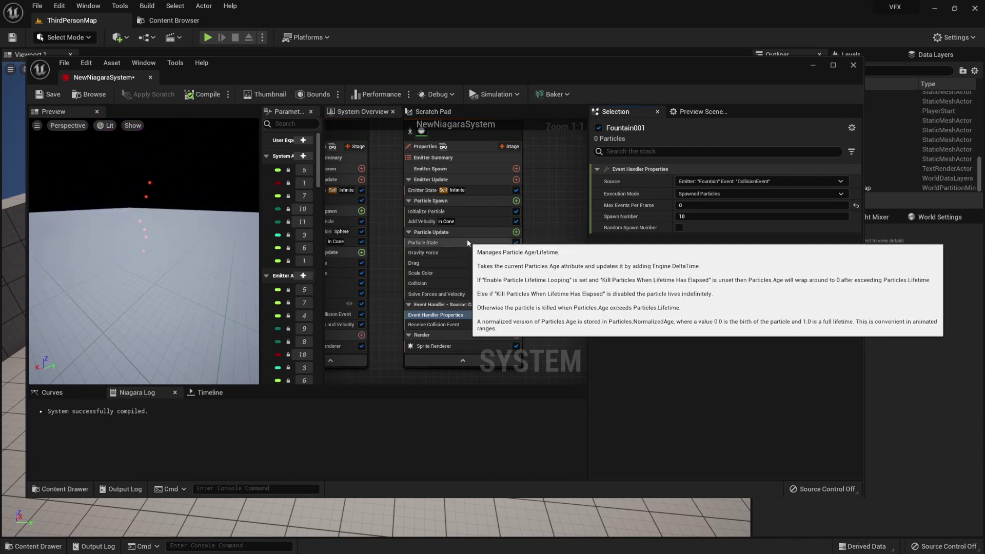
- Set Initialize Particle's Sprite Size Mode to Random Uniform with Min 1.0 and Max 5.0
left_click(481, 214)
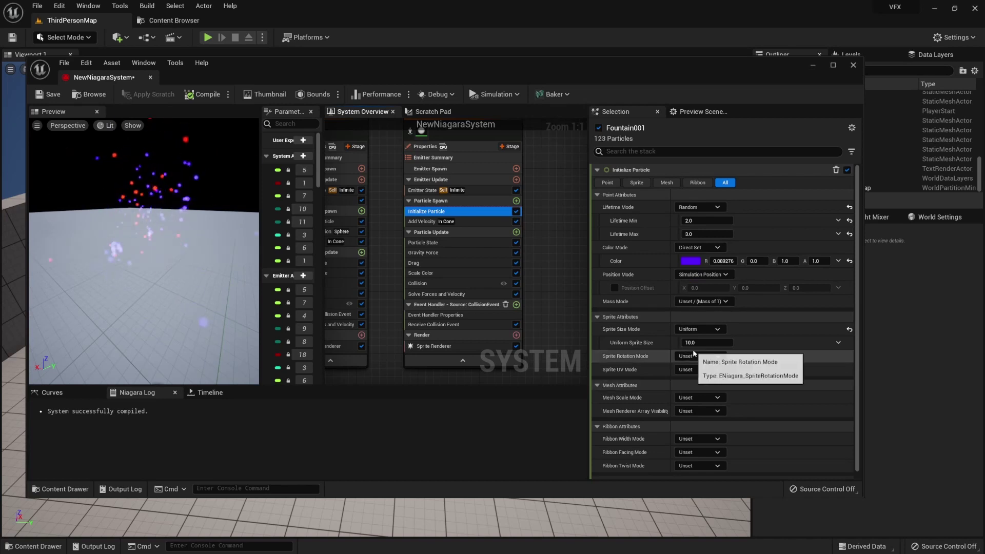
left_click(706, 342)
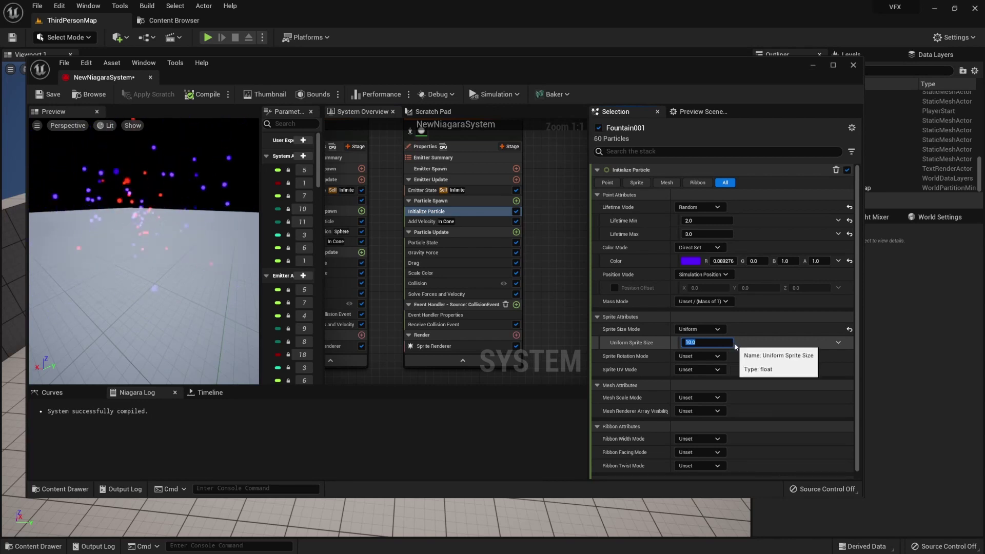
type("1")
left_click(698, 329)
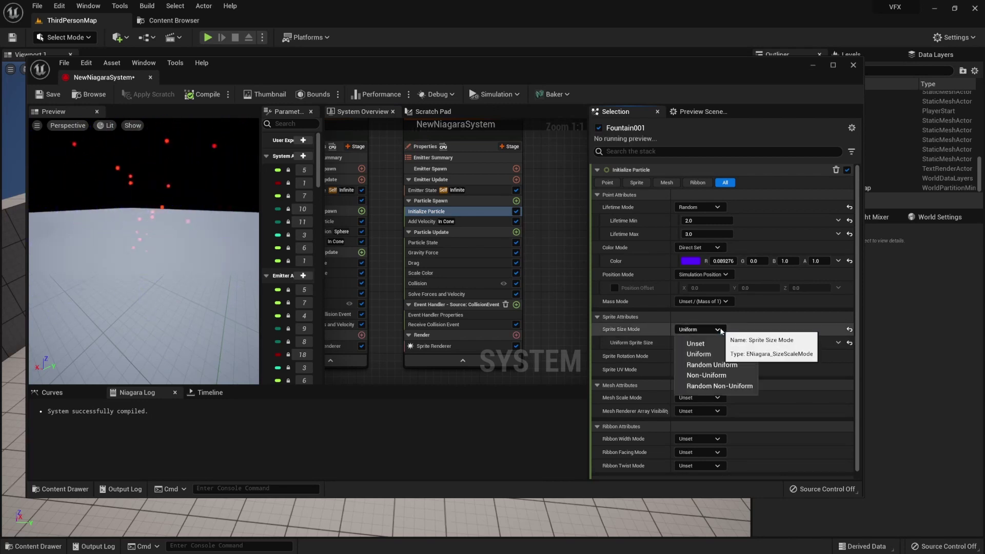
left_click(715, 365)
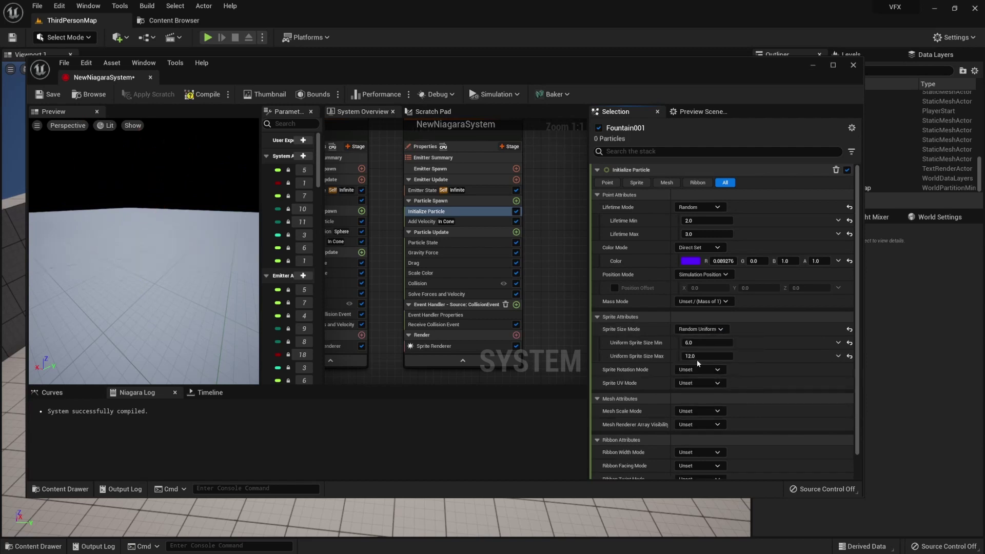
left_click(700, 343)
type("1")
left_click(698, 356)
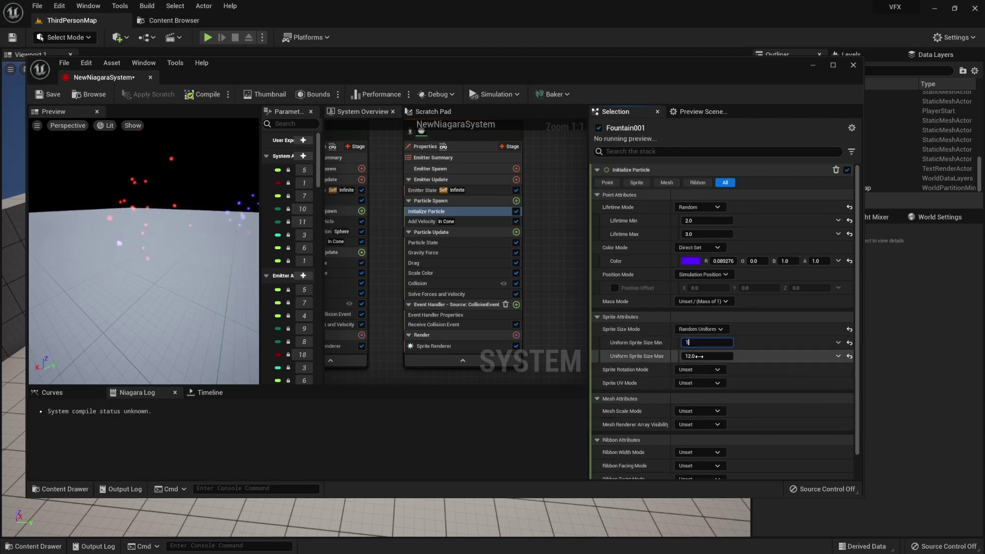
type("5")
key("Return")
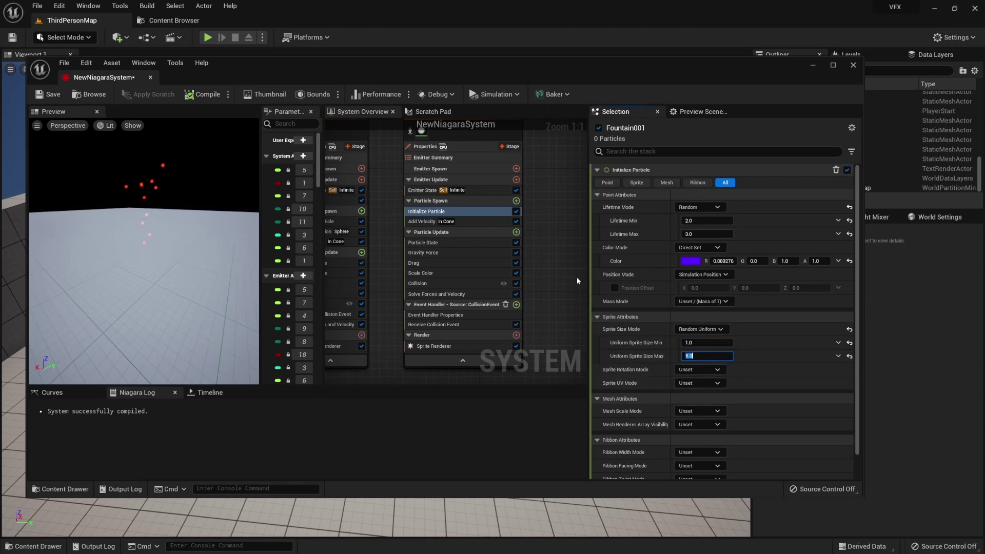
left_click(574, 203)
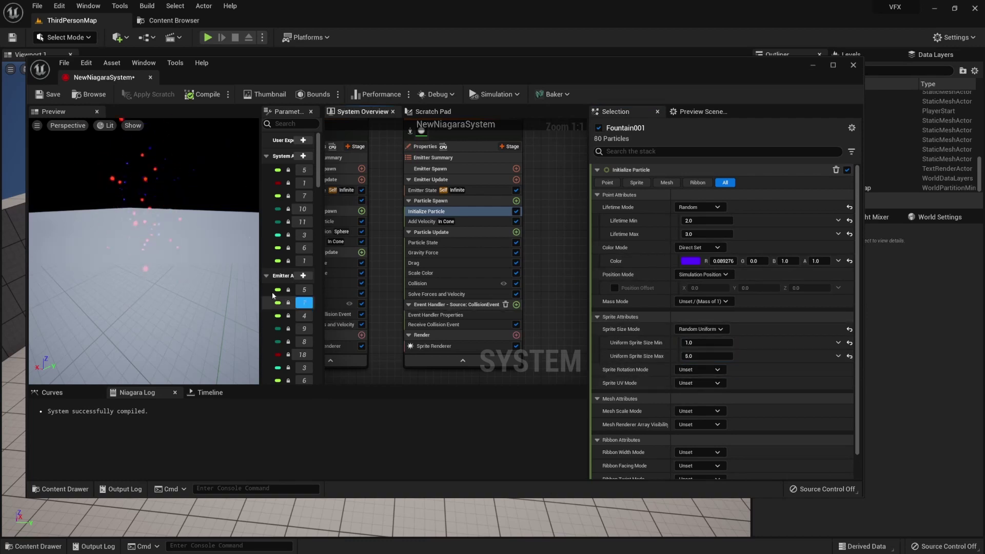
- Orbit the preview to inspect the purple particles bursting among the red ones
left_click_drag(167, 275, 145, 268)
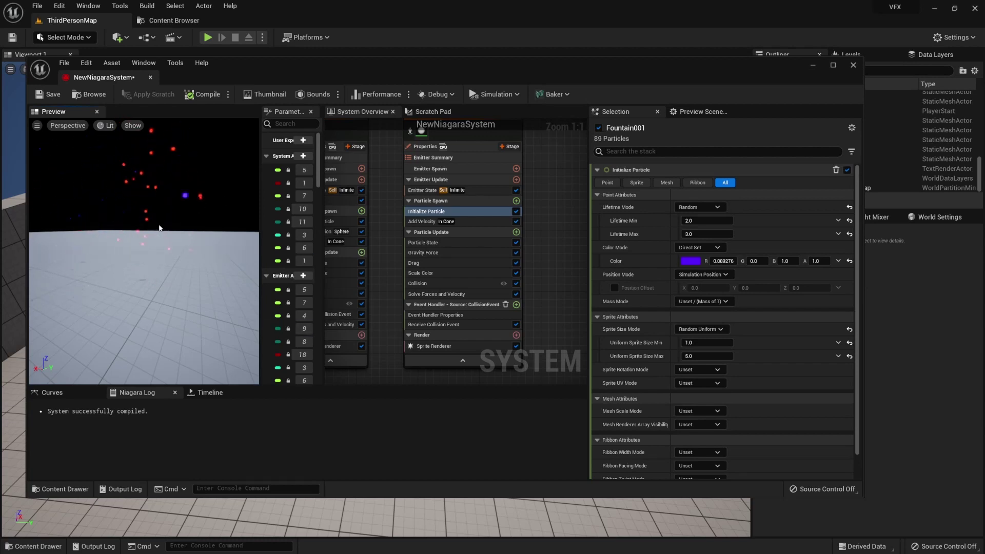
left_click_drag(159, 228, 159, 215)
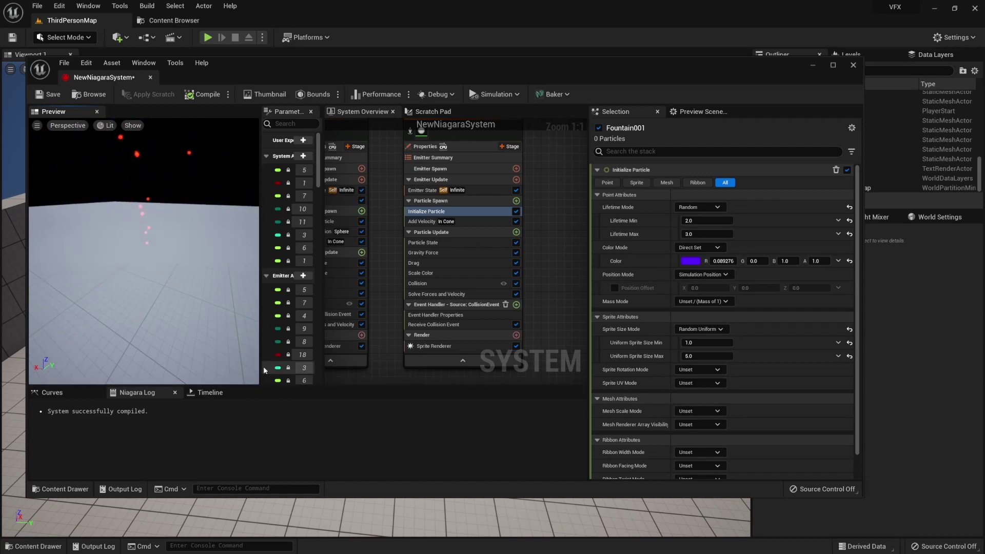
left_click_drag(195, 288, 195, 295)
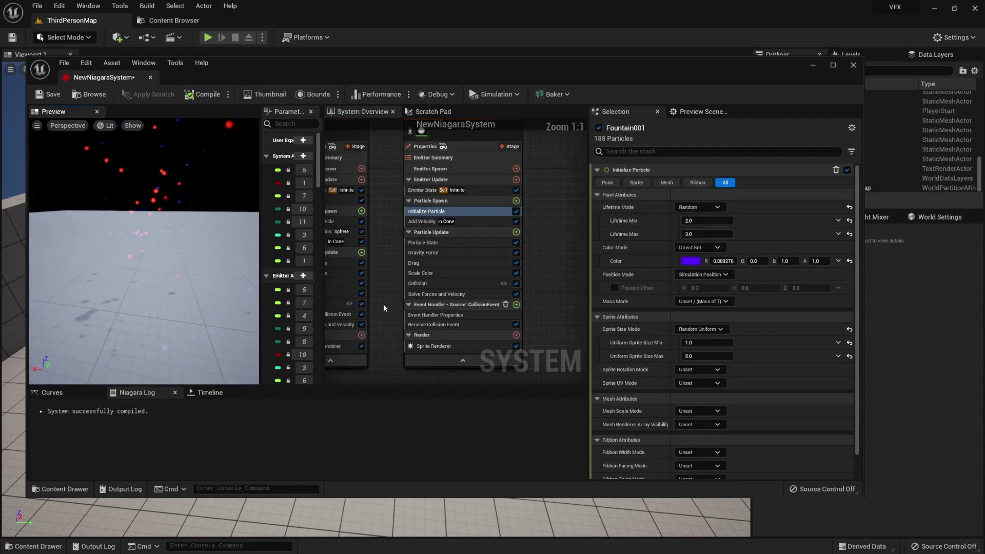
mouse_move(392, 292)
right_mouse_down()
mouse_move(426, 287)
mouse_move(395, 296)
right_mouse_up()
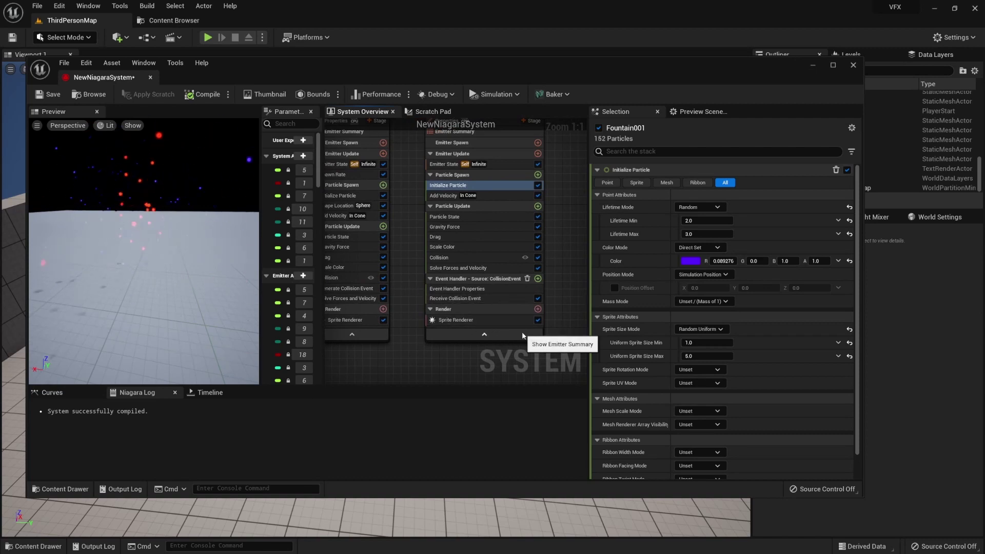
- Set Add Velocity speed to 100–300 and move it under Receive Collision Event in the event handler
left_click(507, 230)
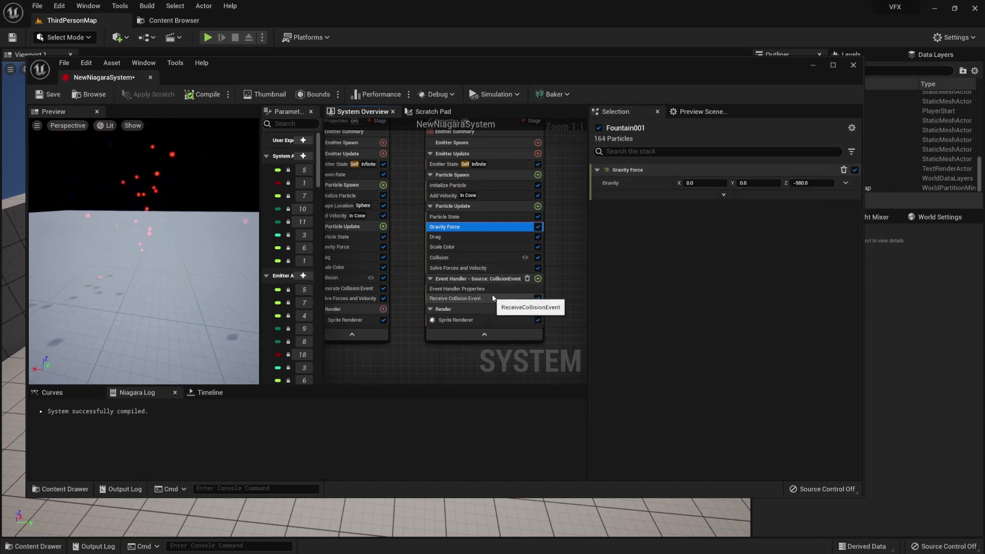
left_click(487, 194)
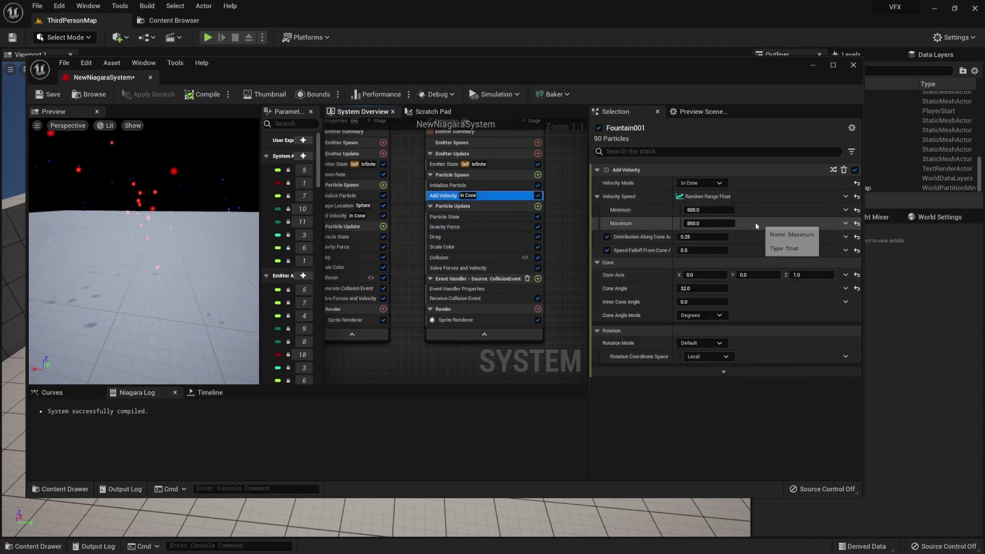
left_click_drag(710, 211, 667, 211)
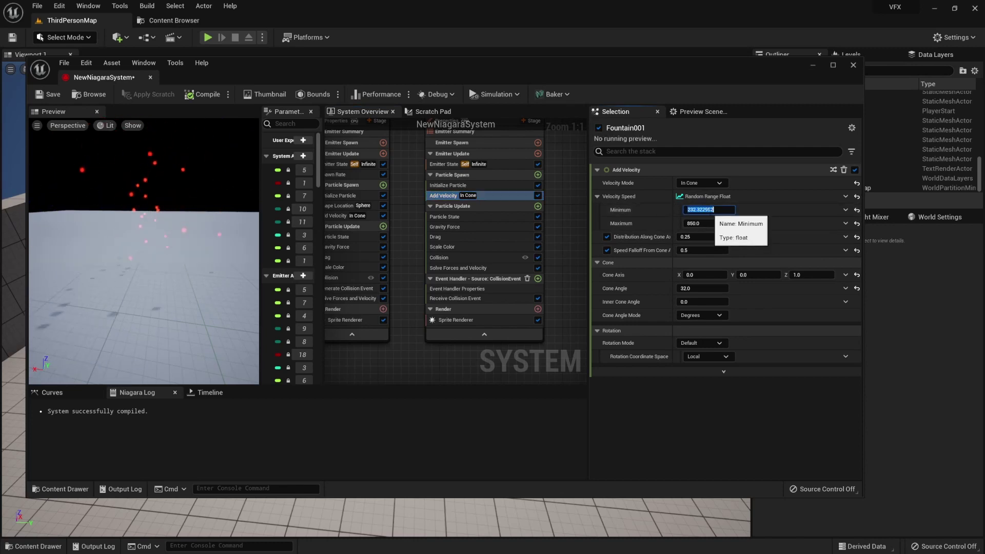
type("100")
left_click(713, 221)
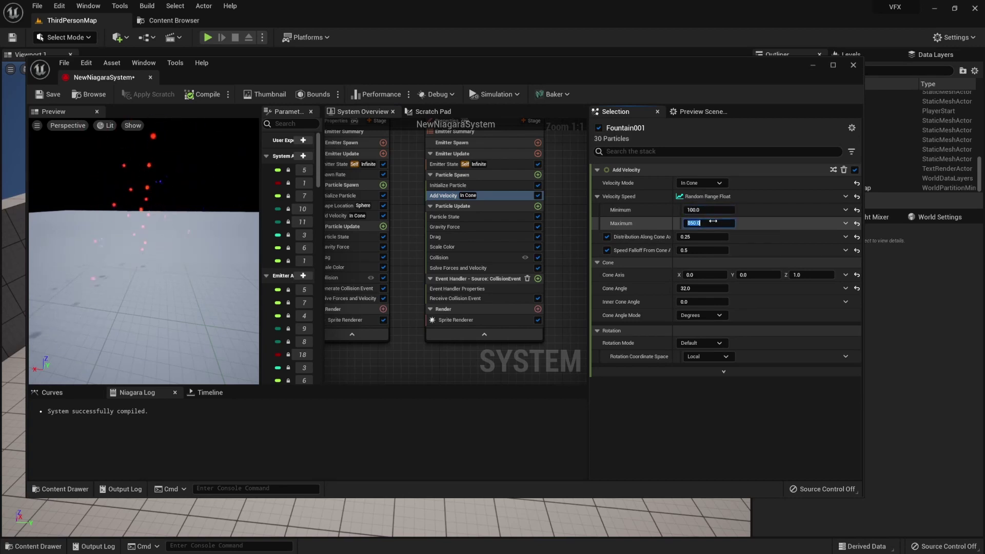
type("300")
key("Return")
left_click(562, 229)
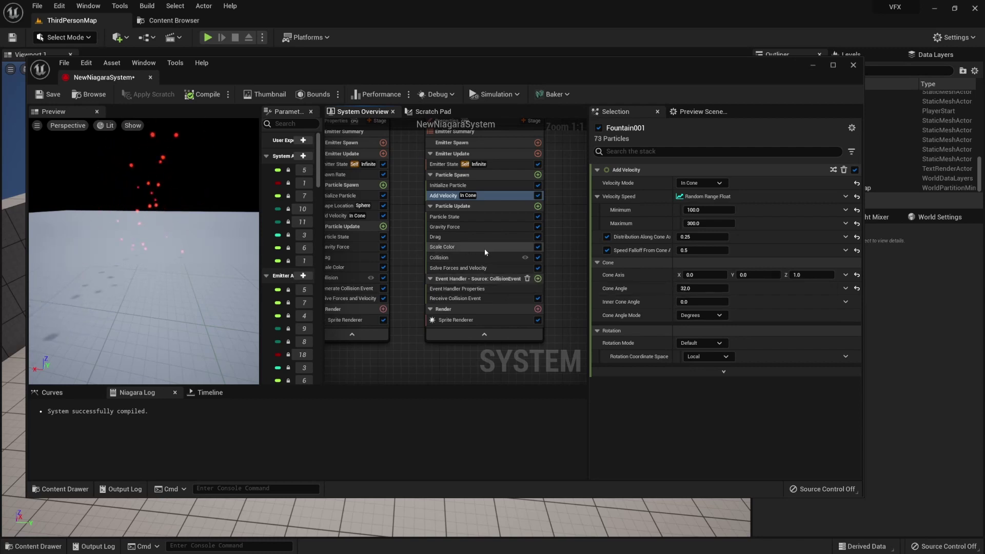
mouse_move(474, 265)
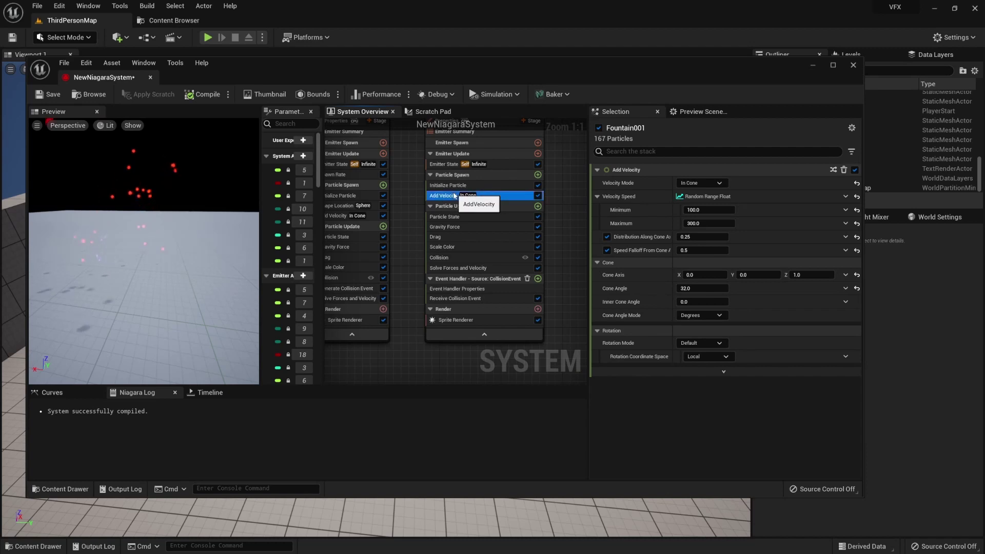
left_click_drag(443, 199, 450, 308)
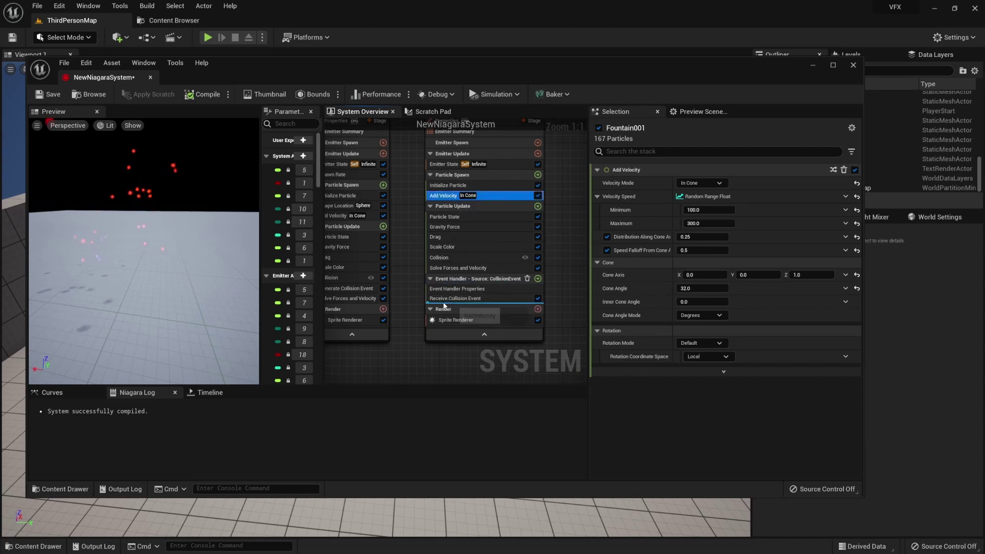